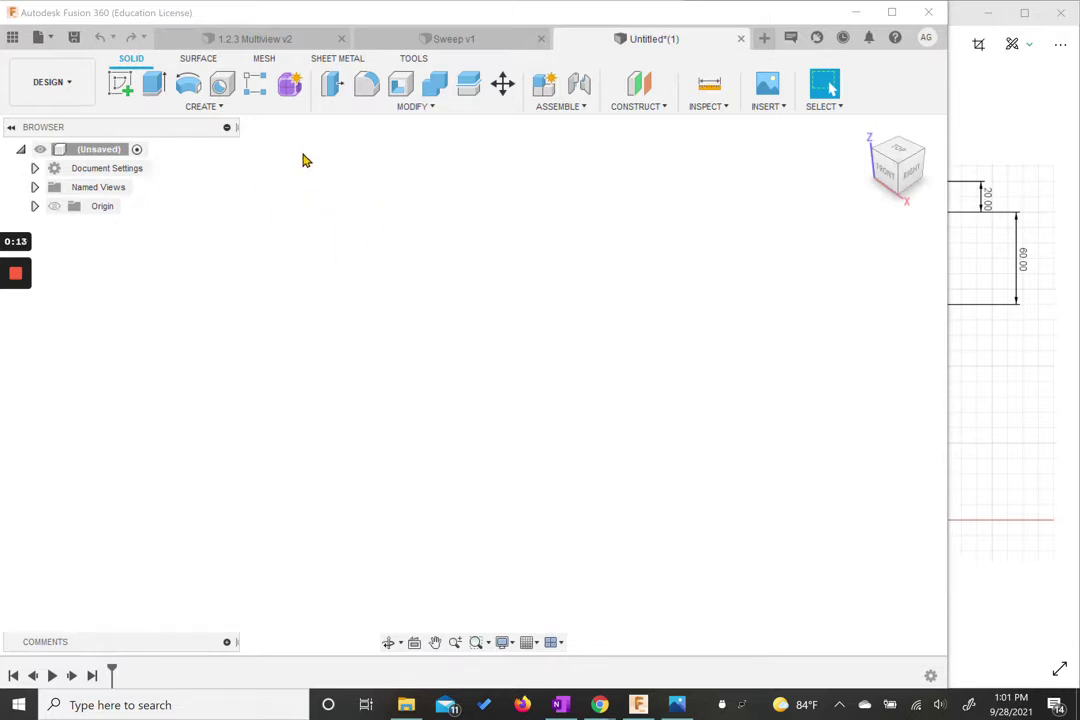
Step: Create a new component, Component1, in the untitled design from the Create menu
{"action": "left_click", "coordinate": [207, 110]}
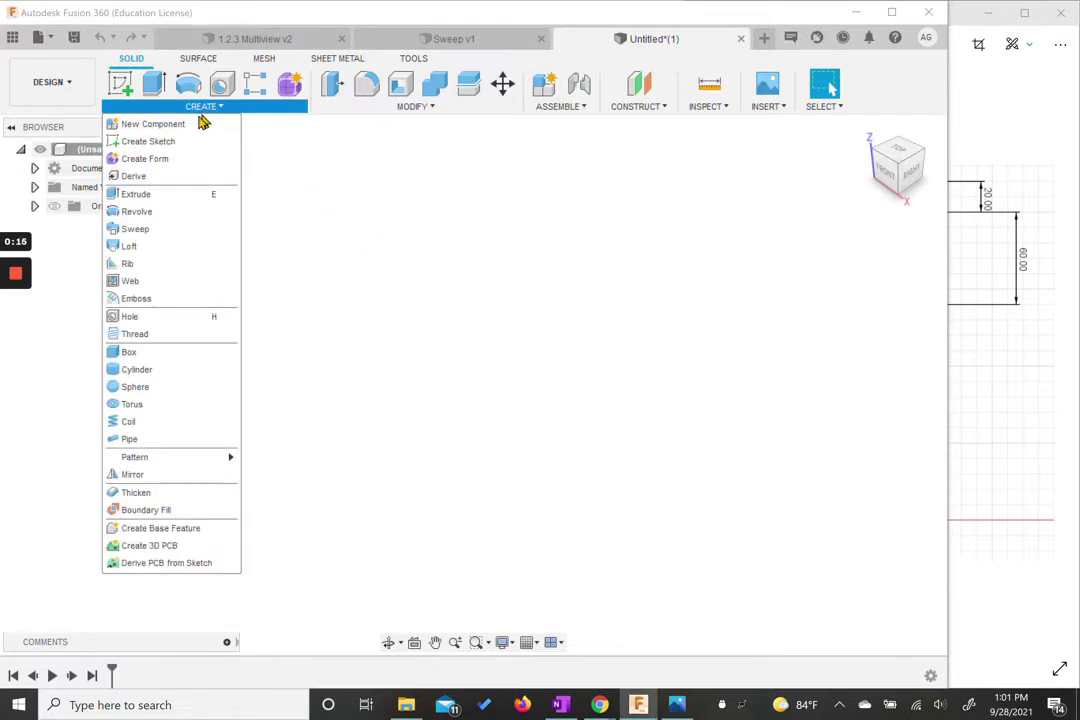
{"action": "left_click", "coordinate": [156, 124]}
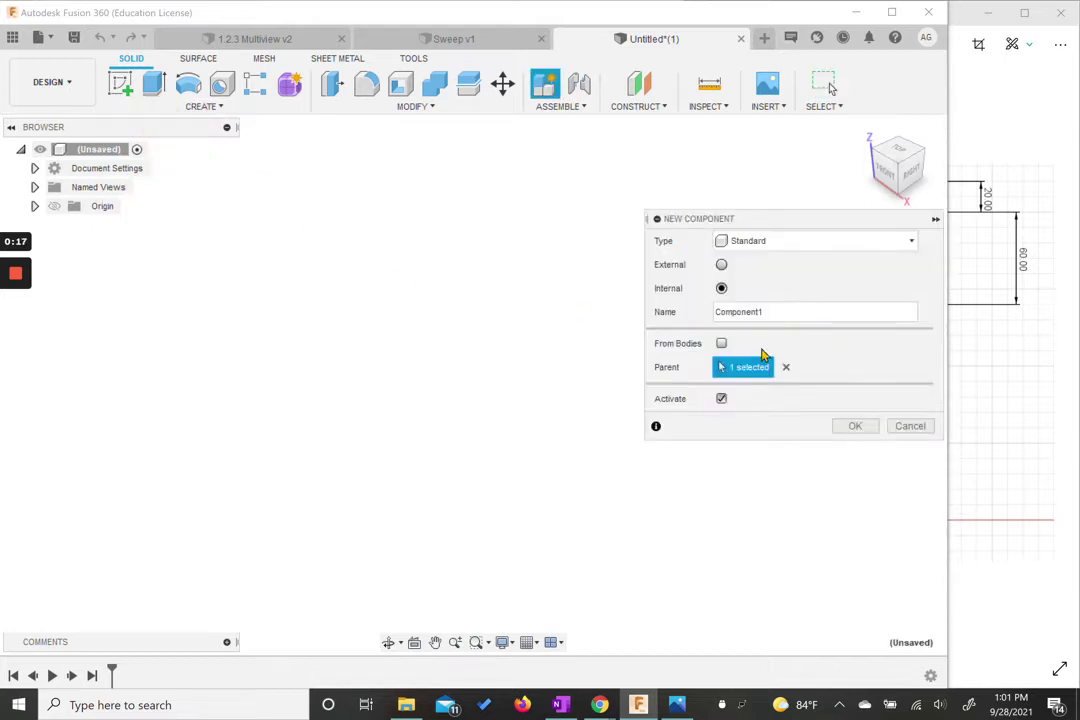
{"action": "left_click", "coordinate": [848, 427]}
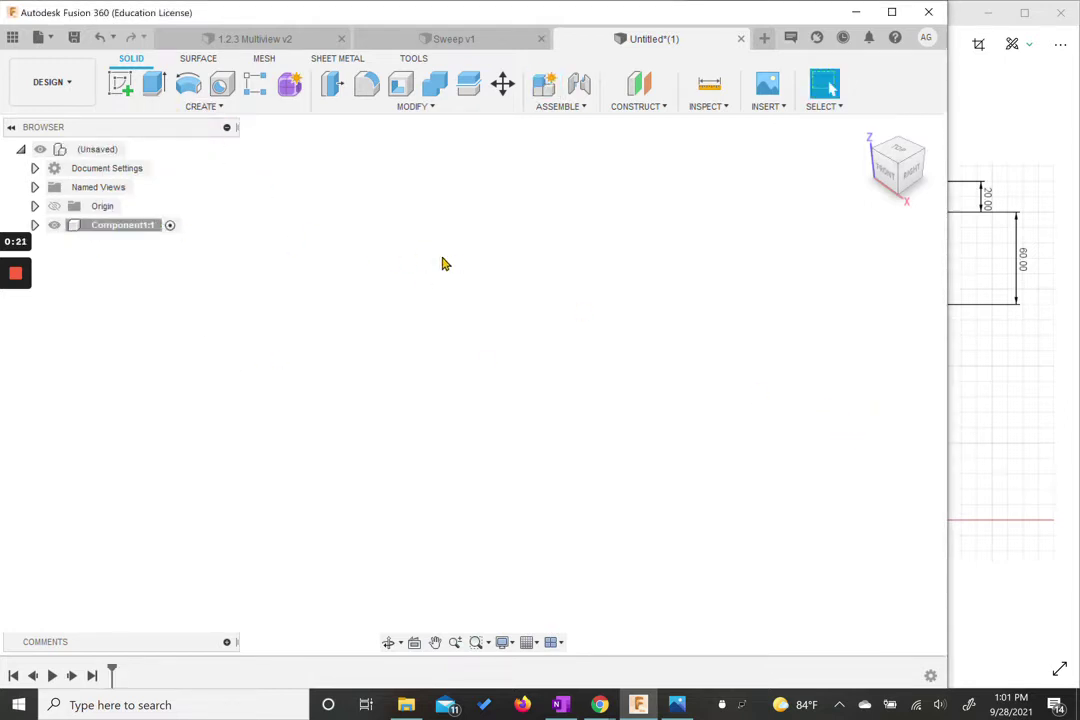
Step: Start a new sketch on Component1's horizontal XY origin plane
{"action": "left_click", "coordinate": [121, 90]}
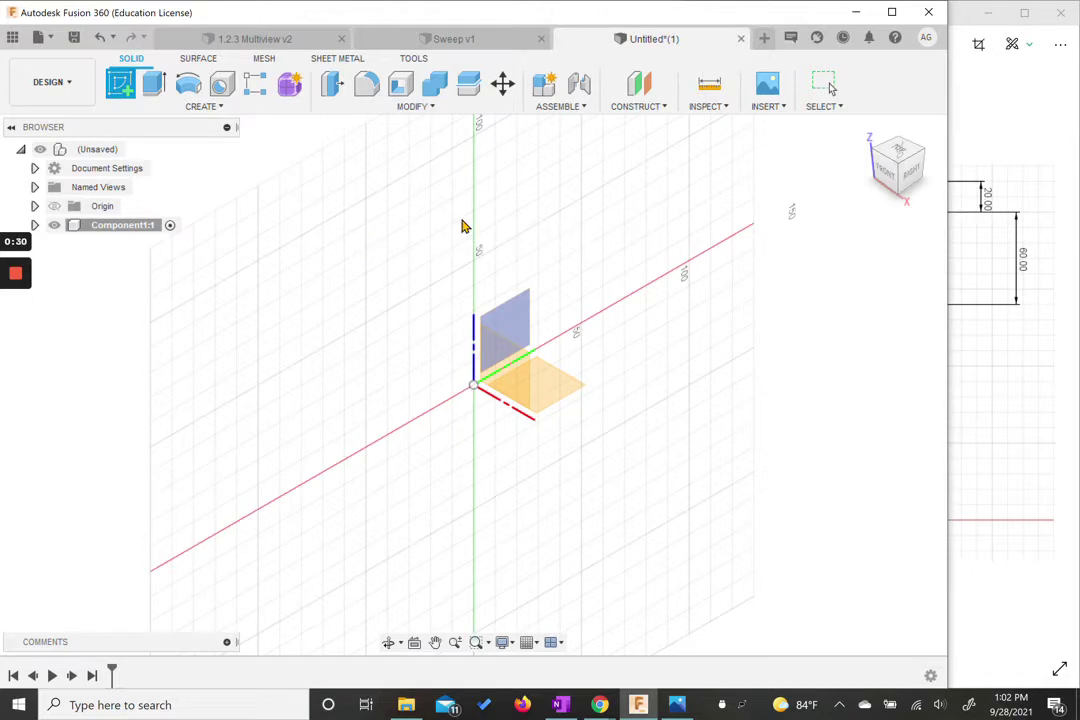
{"action": "left_click", "coordinate": [565, 393]}
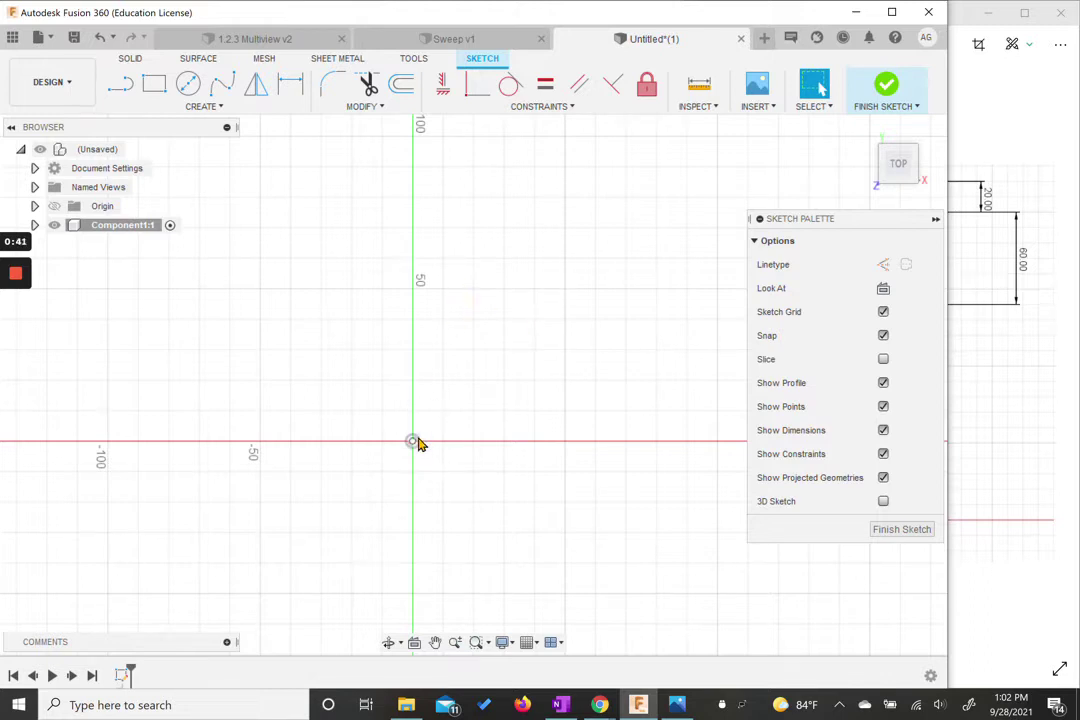
{"action": "left_click", "coordinate": [217, 106]}
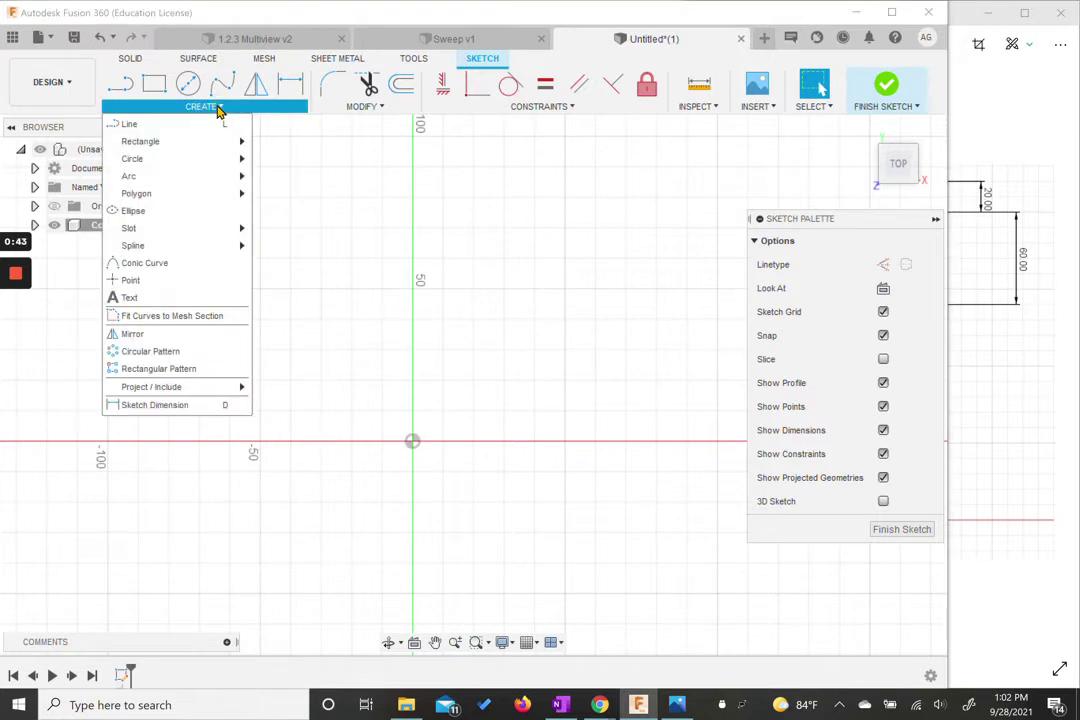
{"action": "mouse_move", "coordinate": [197, 198]}
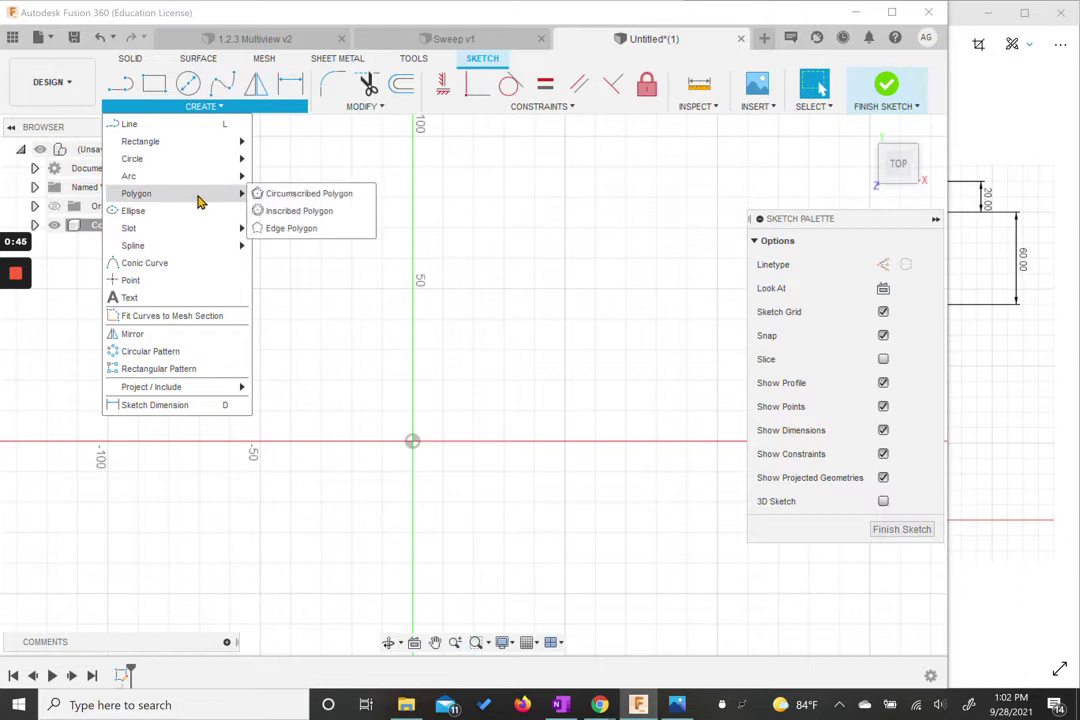
Step: Draw a 6-sided circumscribed polygon centred on the origin at 40 mm, then finish the sketch
{"action": "left_click", "coordinate": [304, 194]}
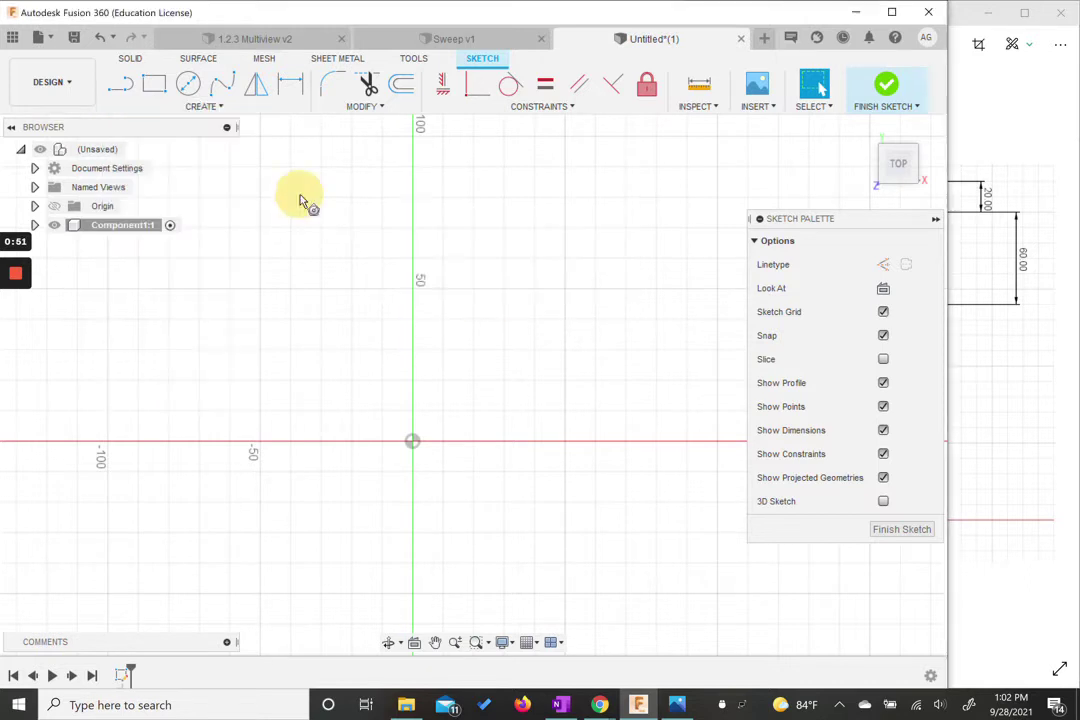
{"action": "left_click", "coordinate": [413, 443]}
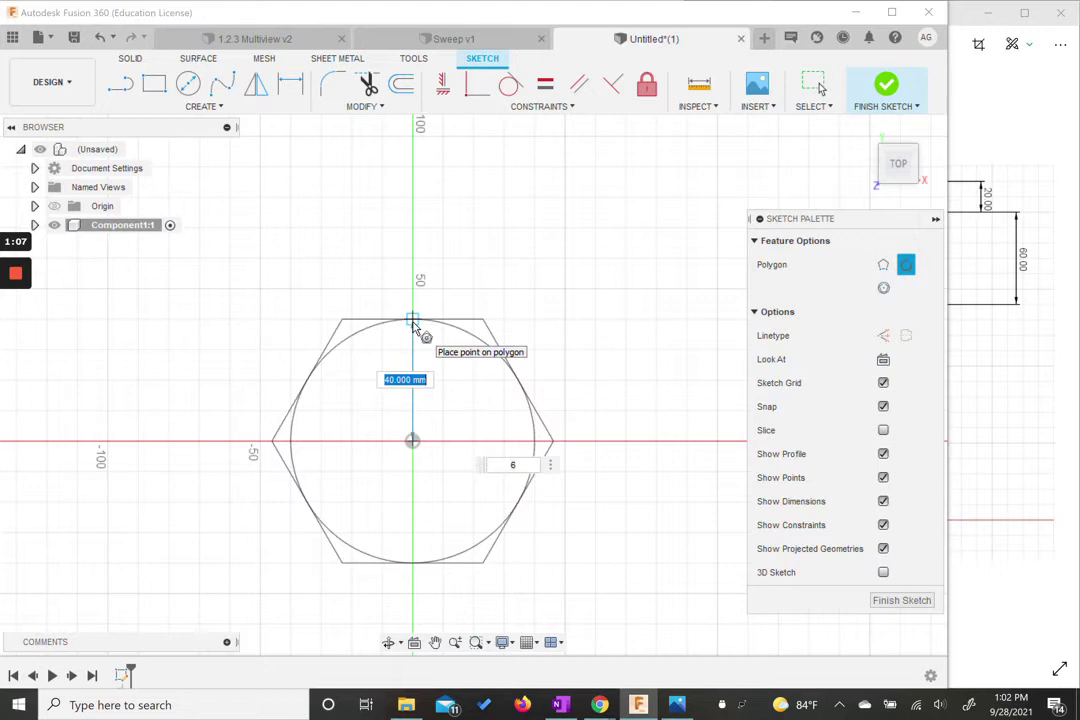
{"action": "key", "text": "Tab"}
{"action": "key", "text": "Tab"}
{"action": "key", "text": "Tab"}
{"action": "key", "text": "Tab"}
{"action": "type", "text": "40"}
{"action": "left_click", "coordinate": [413, 322]}
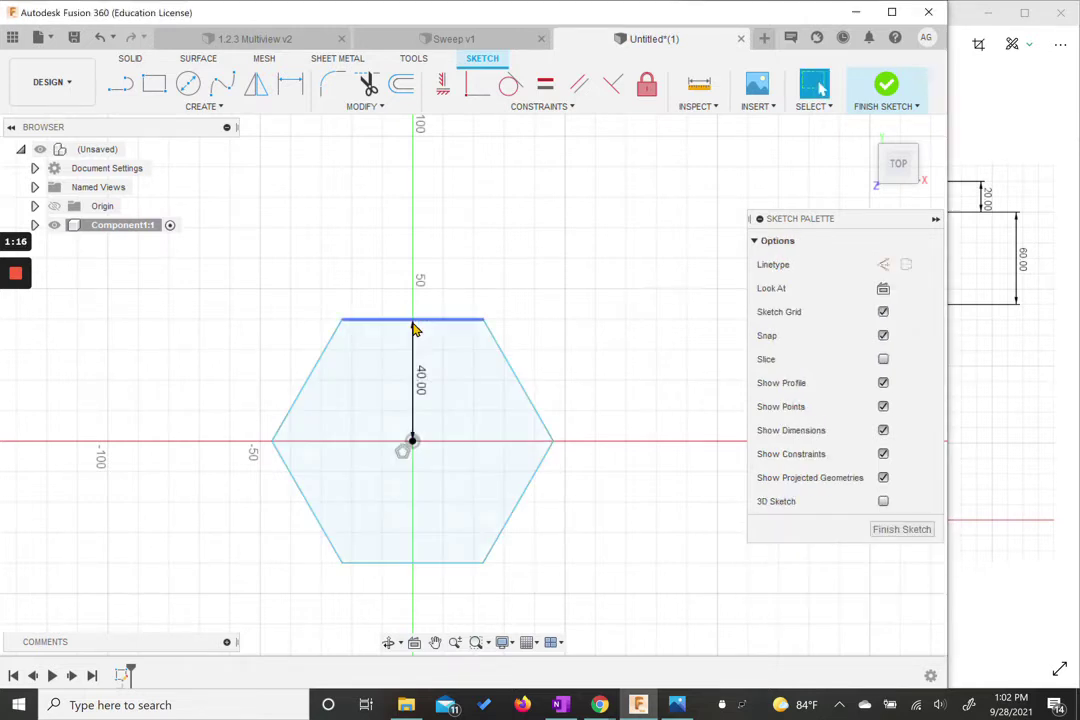
{"action": "left_click", "coordinate": [884, 92]}
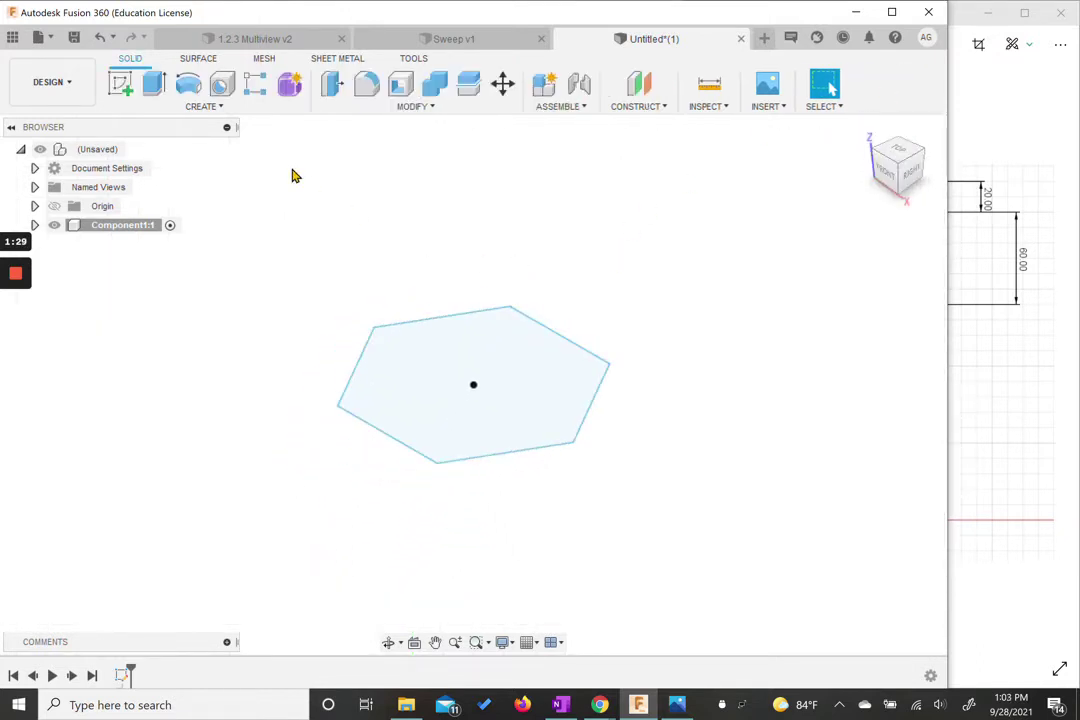
Step: Start a second sketch on the vertical origin plane seen from the RIGHT, with the origin shifted low
{"action": "left_click", "coordinate": [123, 86]}
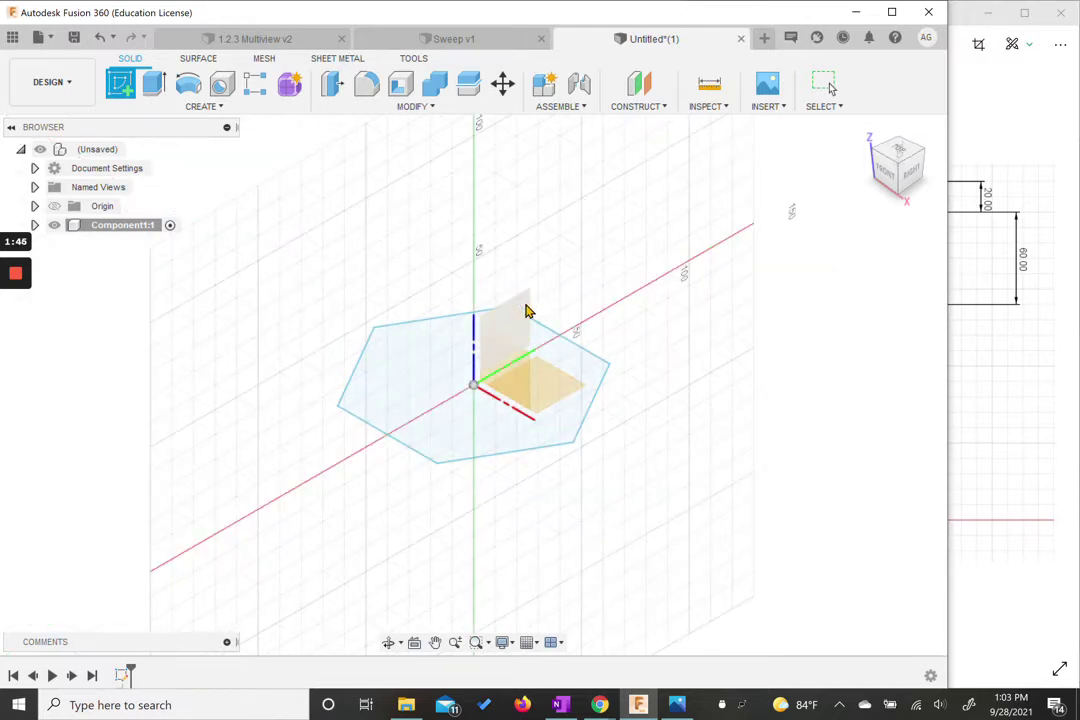
{"action": "left_click", "coordinate": [911, 176]}
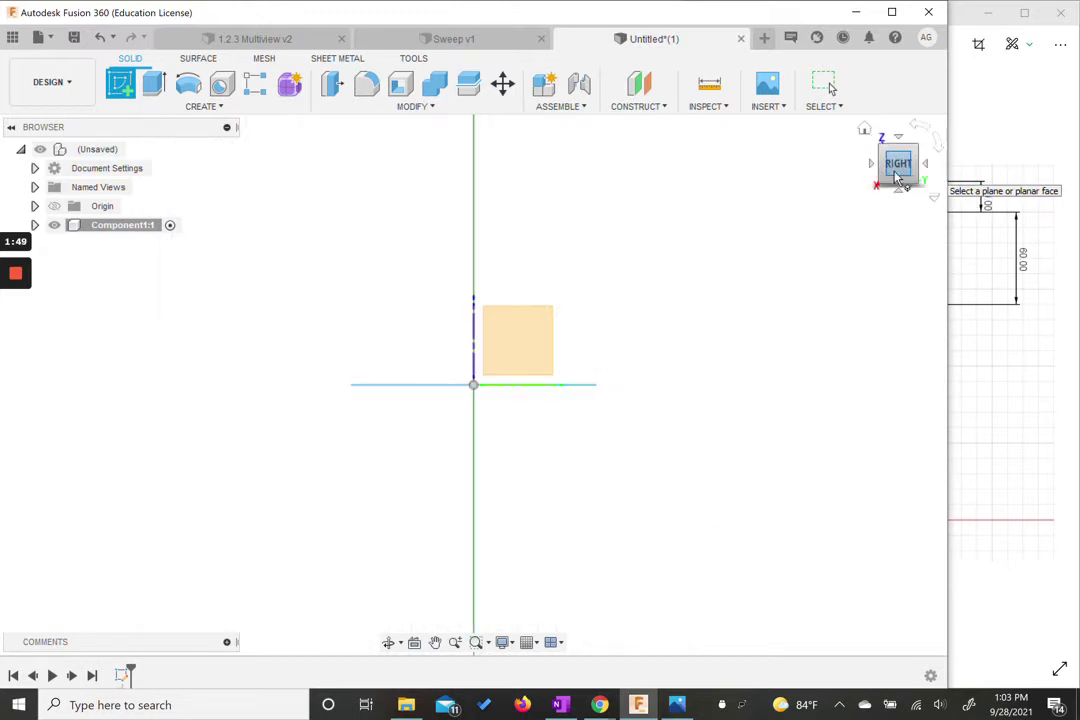
{"action": "left_click", "coordinate": [518, 348]}
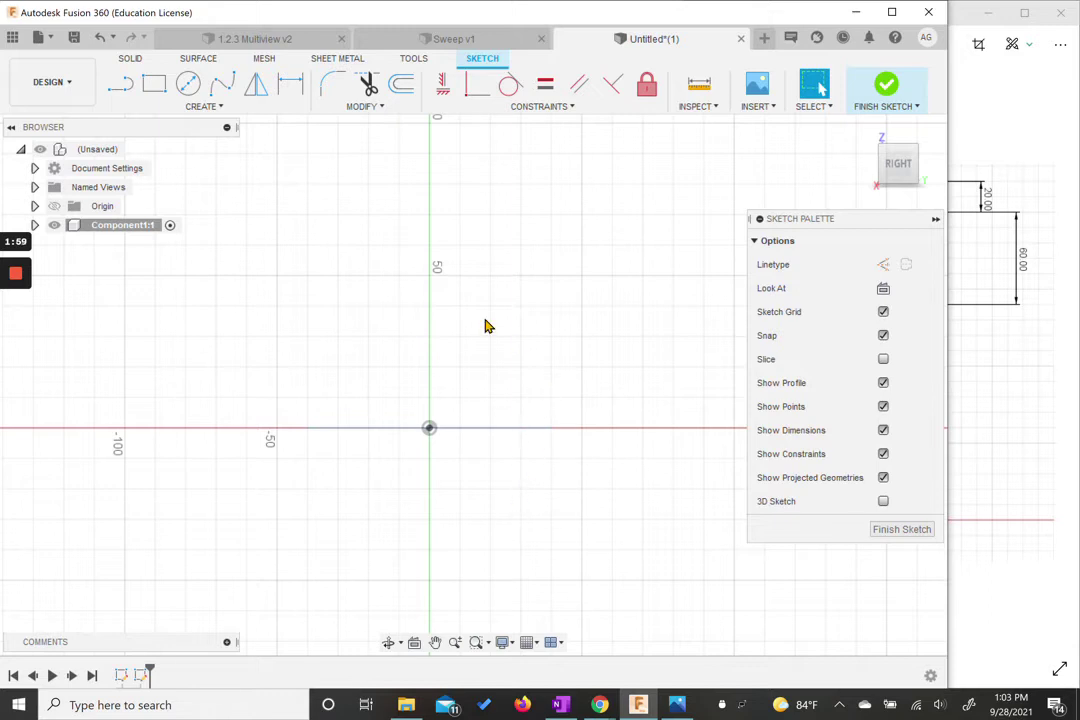
{"action": "middle_click_drag", "start_coordinate": [482, 318], "coordinate": [489, 487]}
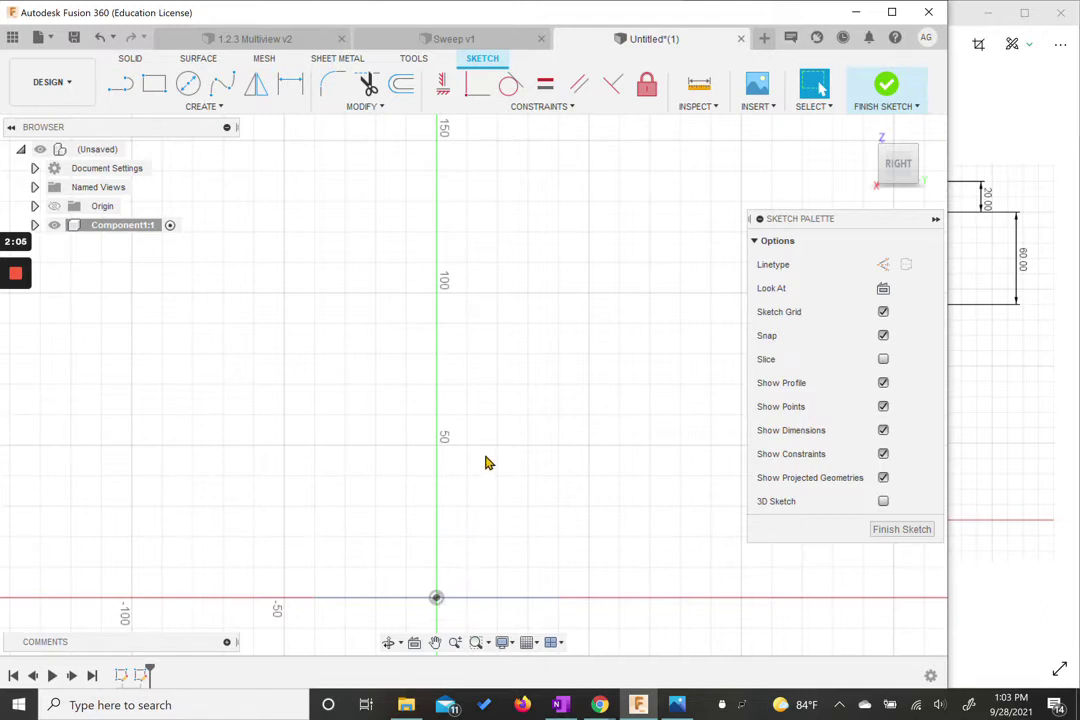
{"action": "left_click", "coordinate": [435, 642]}
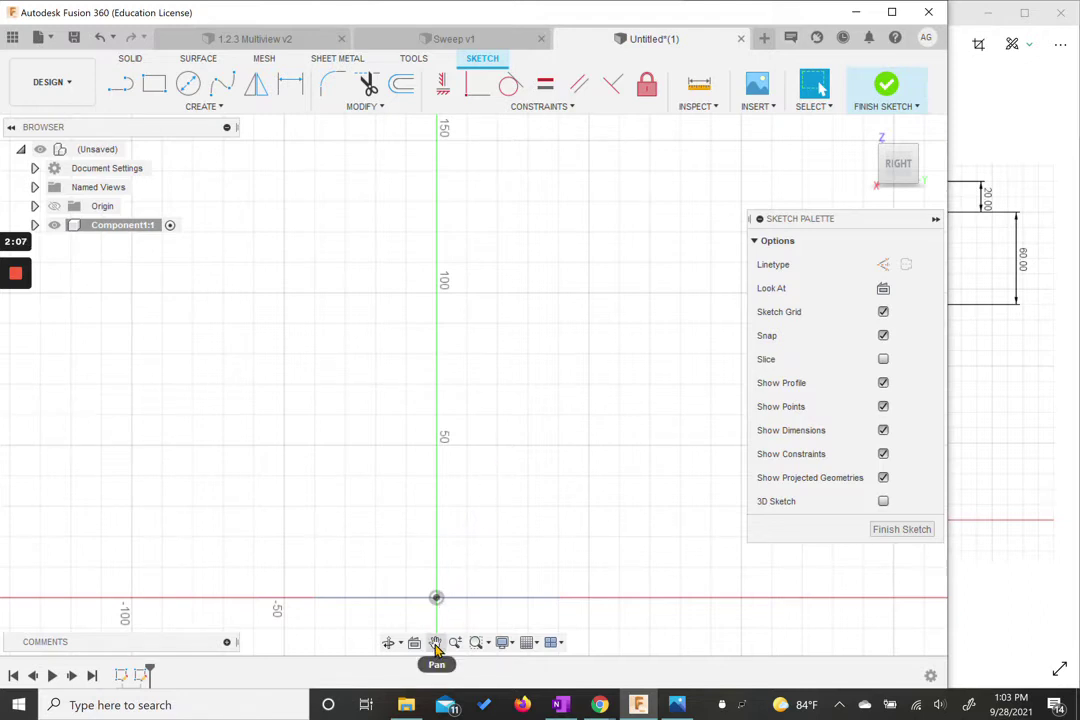
{"action": "mouse_move", "coordinate": [455, 575]}
{"action": "left_mouse_down"}
{"action": "mouse_move", "coordinate": [465, 550]}
{"action": "mouse_move", "coordinate": [458, 579]}
{"action": "left_mouse_up"}
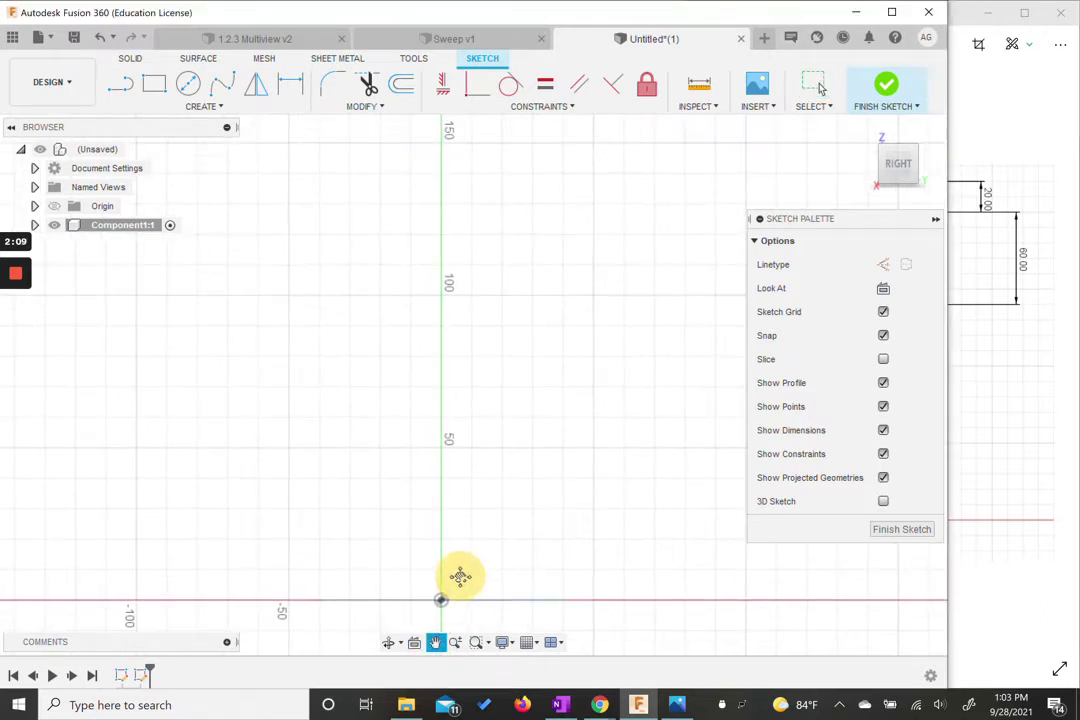
{"action": "left_click", "coordinate": [440, 642]}
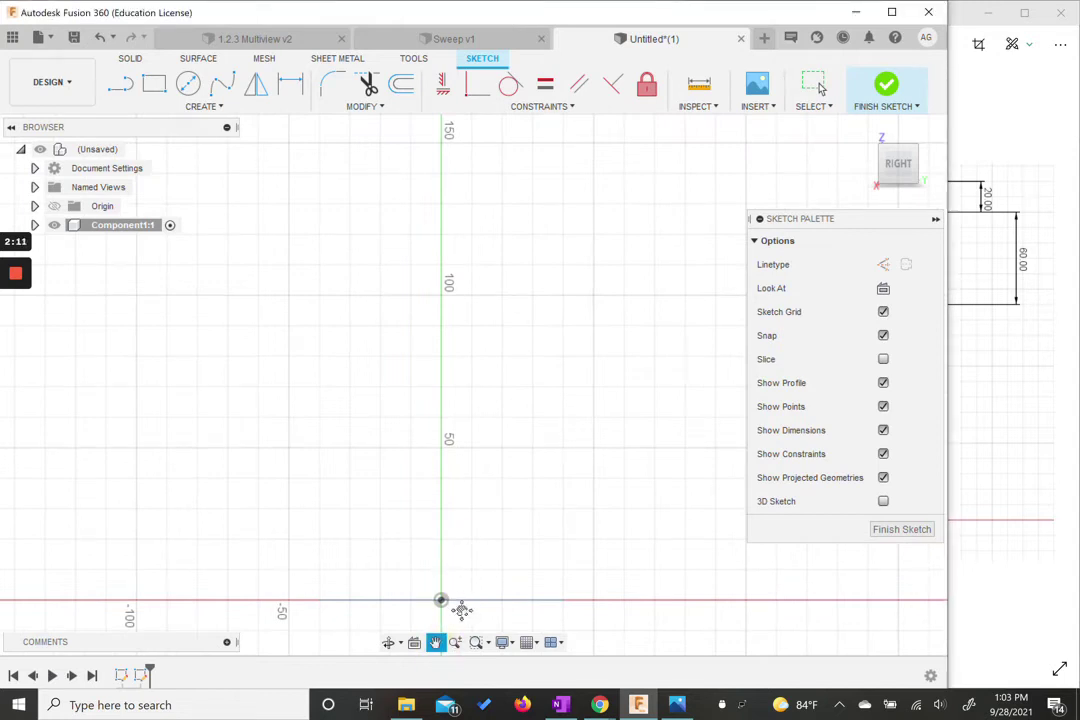
Step: Draw an S-shaped fit-point spline from the origin through points near 50 and 100 up to about 150 mm
{"action": "key", "text": "Escape"}
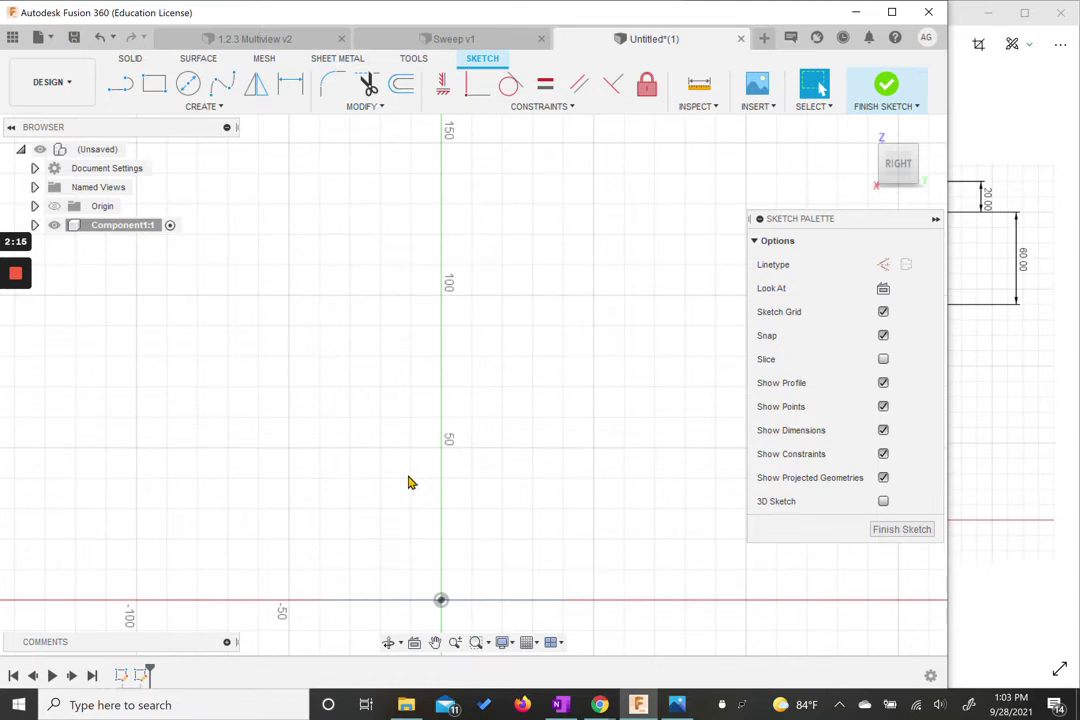
{"action": "left_click", "coordinate": [223, 89]}
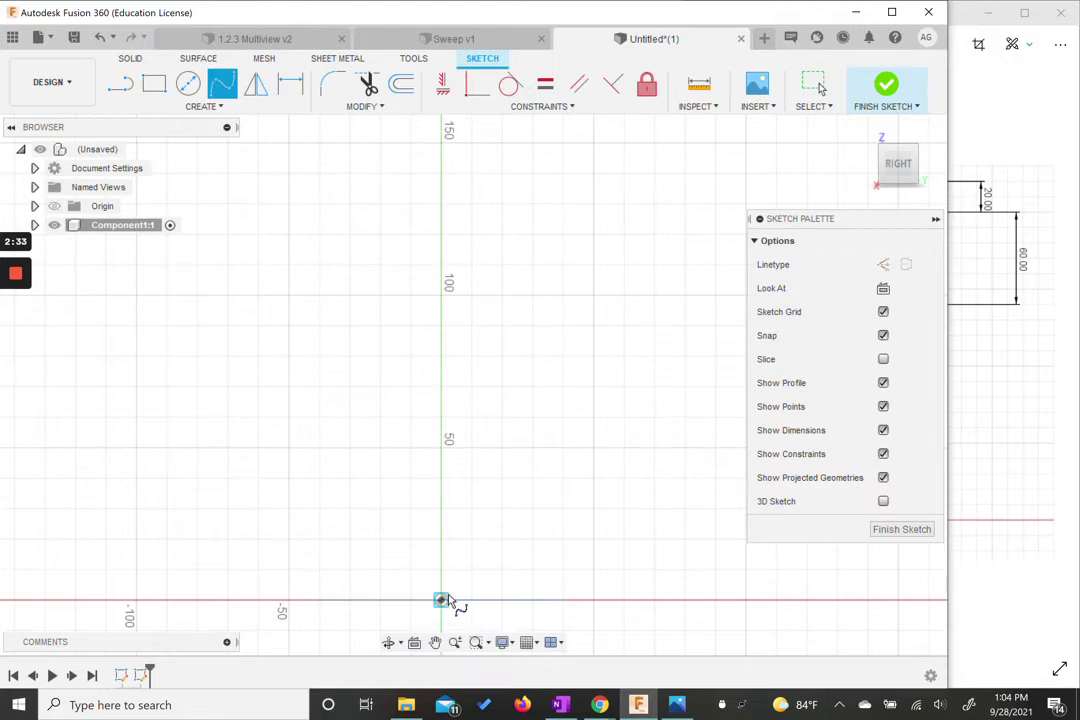
{"action": "left_click", "coordinate": [441, 600]}
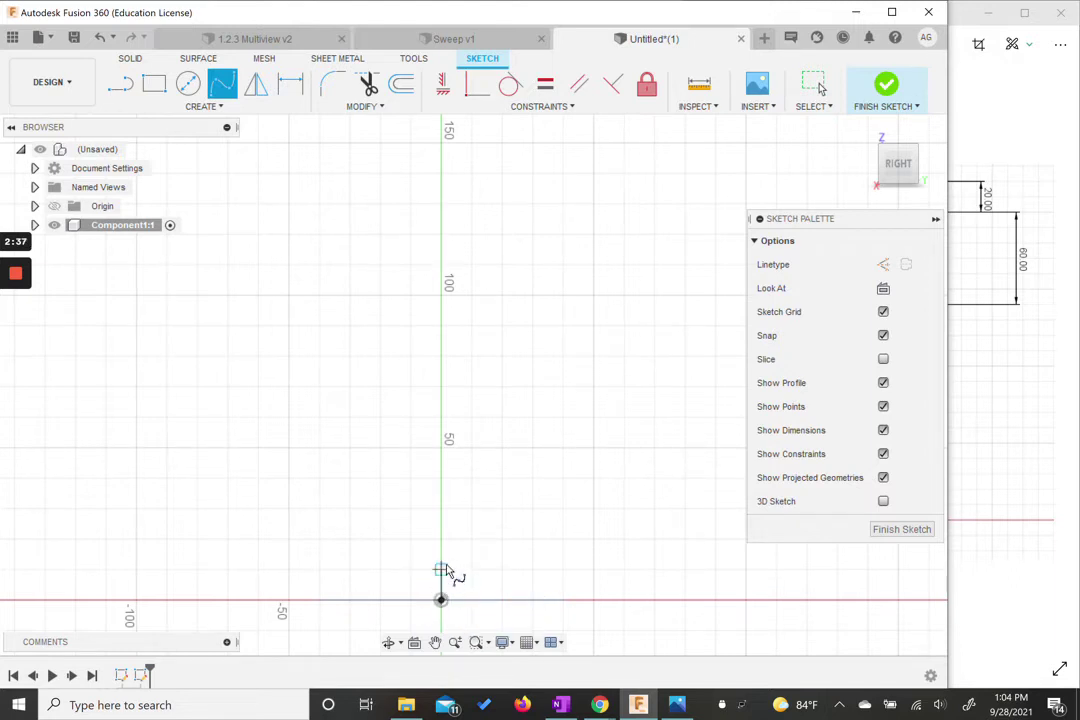
{"action": "left_click", "coordinate": [441, 447]}
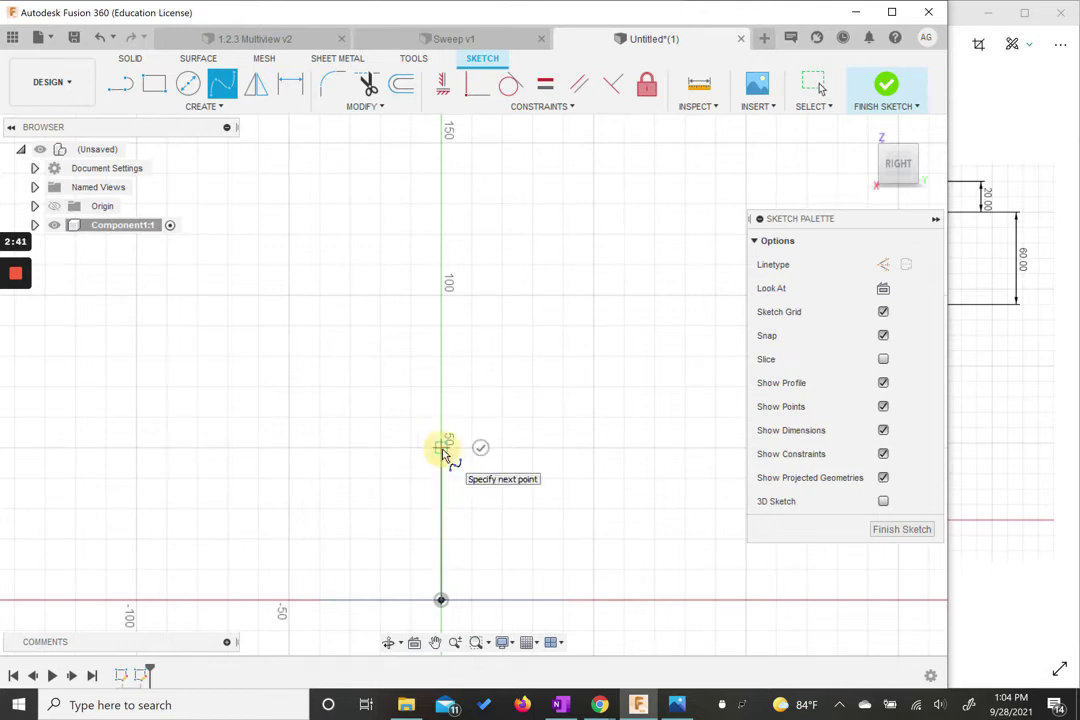
{"action": "left_click", "coordinate": [533, 292]}
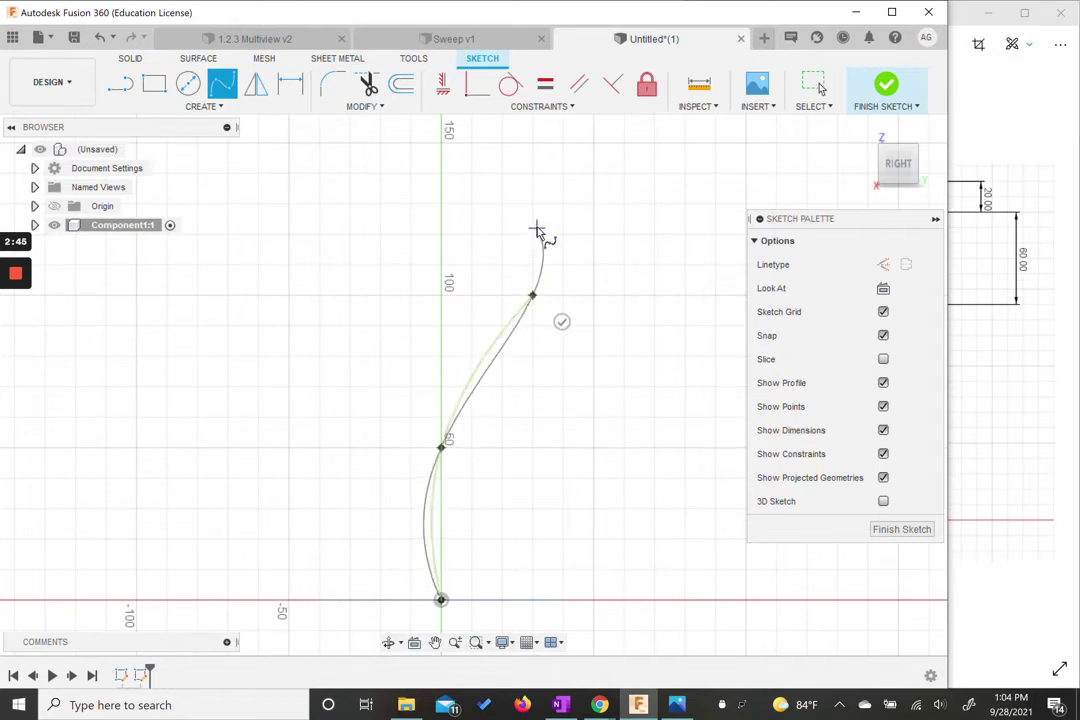
{"action": "left_click", "coordinate": [533, 175]}
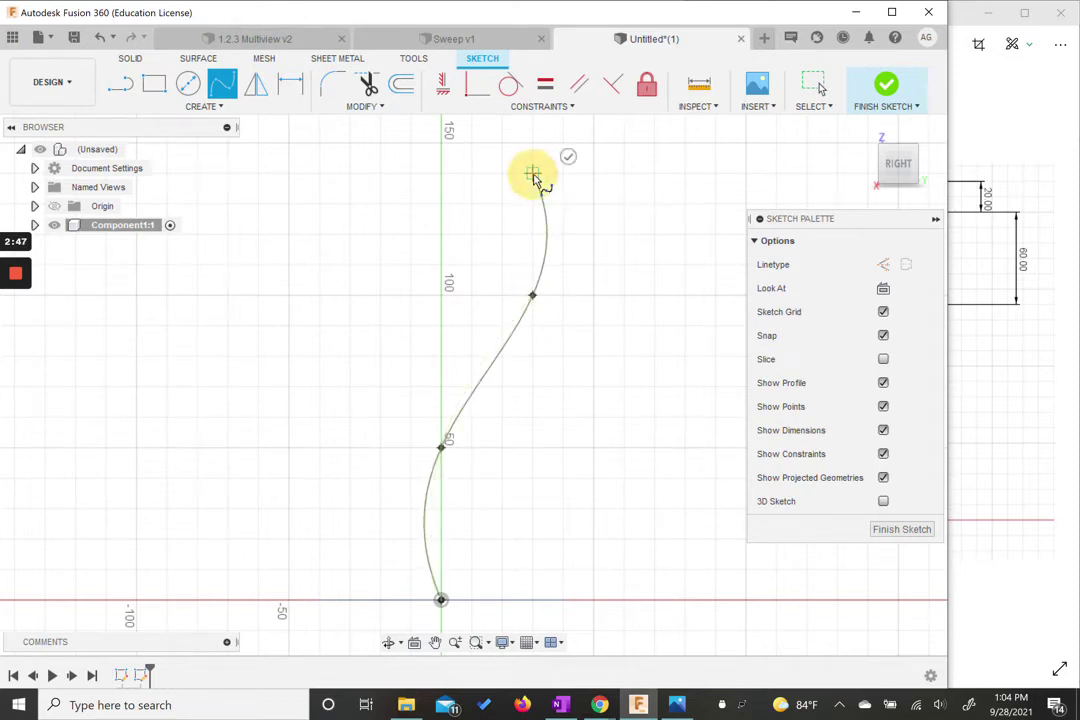
{"action": "double_click", "coordinate": [441, 143]}
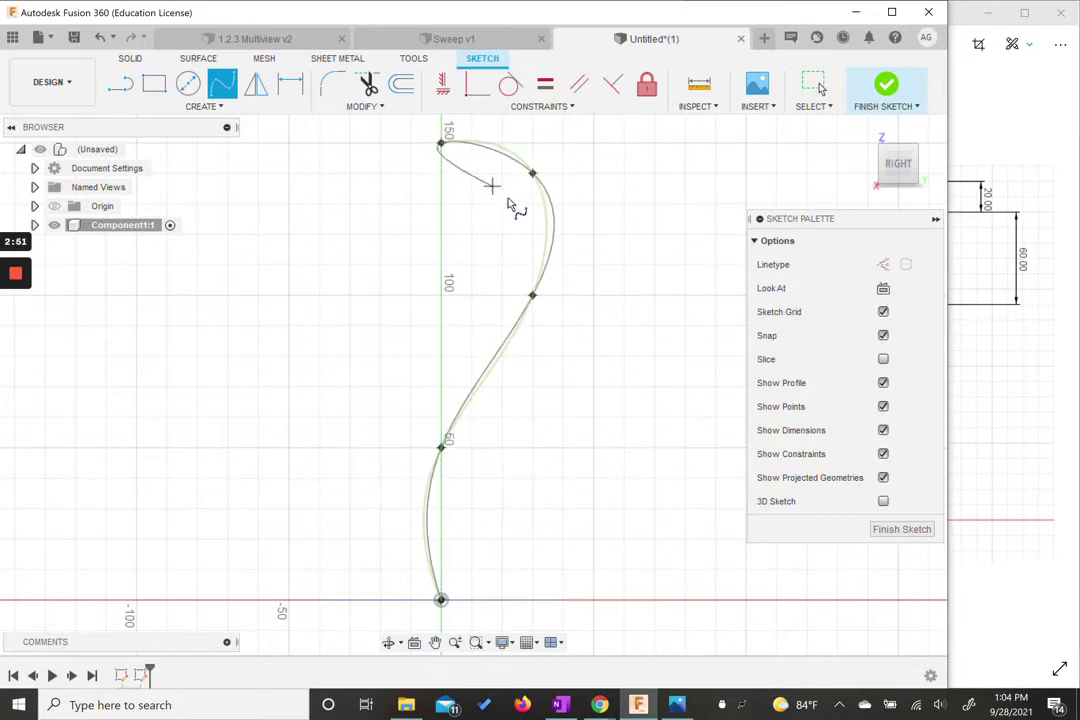
{"action": "right_click", "coordinate": [443, 147]}
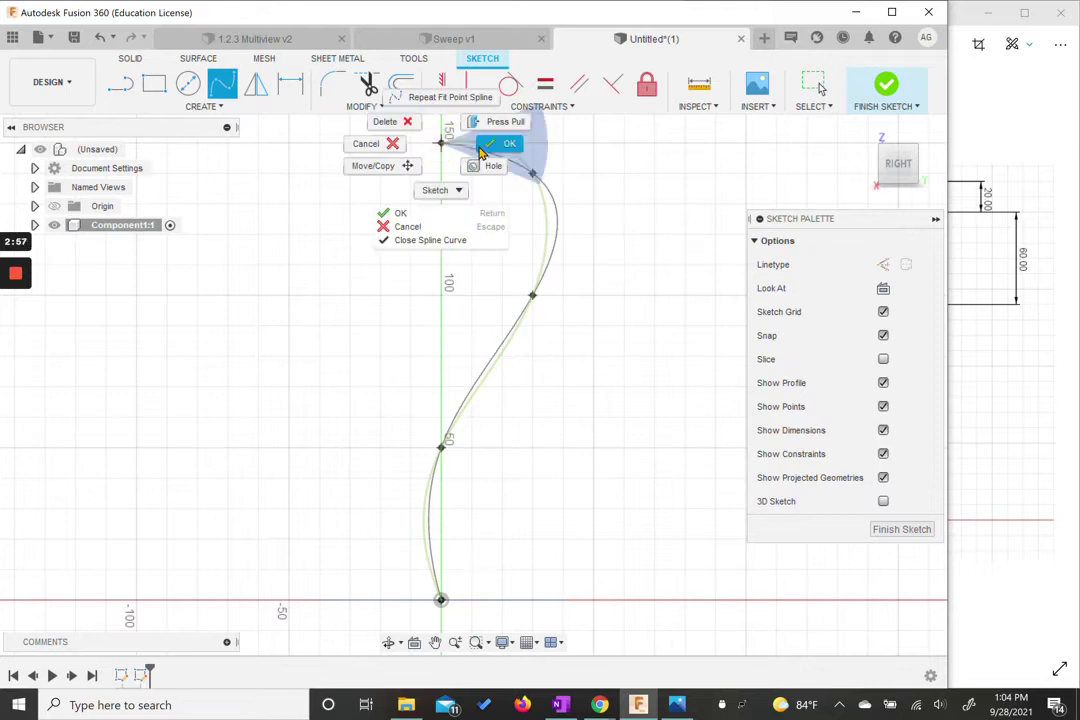
{"action": "left_click", "coordinate": [484, 151]}
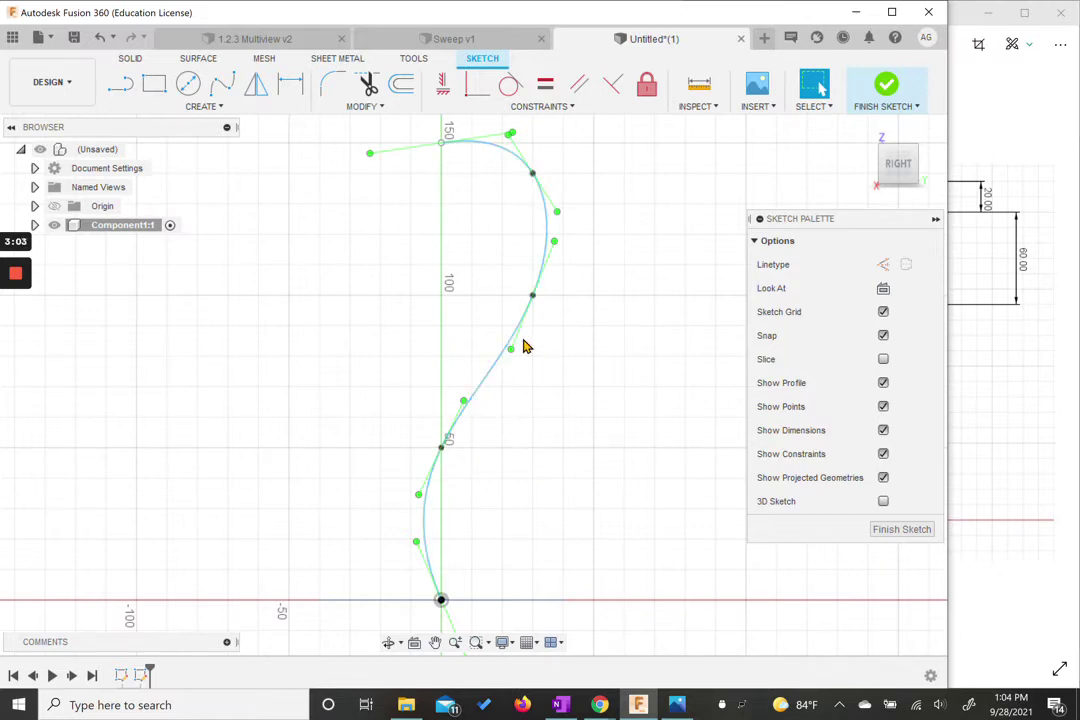
Step: View the Spline.png reference, with target spacings of 80, 60, 60, 20 and 50 mm
{"action": "left_click", "coordinate": [970, 202]}
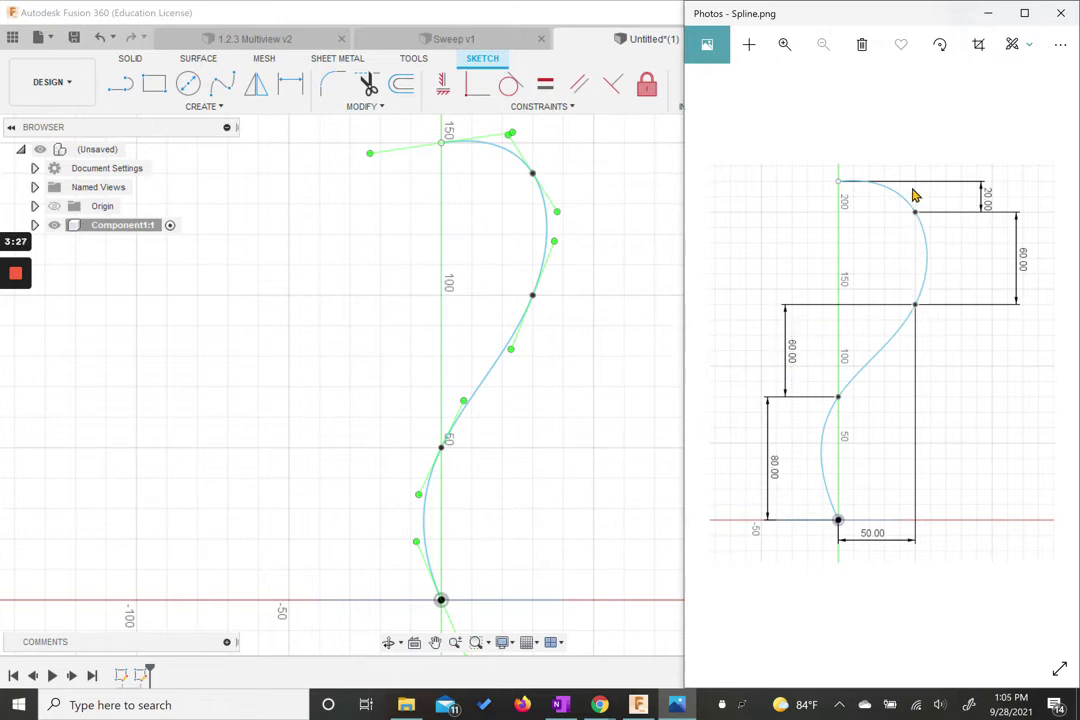
Step: Add an 80 mm vertical dimension from the origin to the spline's first fit point
{"action": "left_click", "coordinate": [556, 372]}
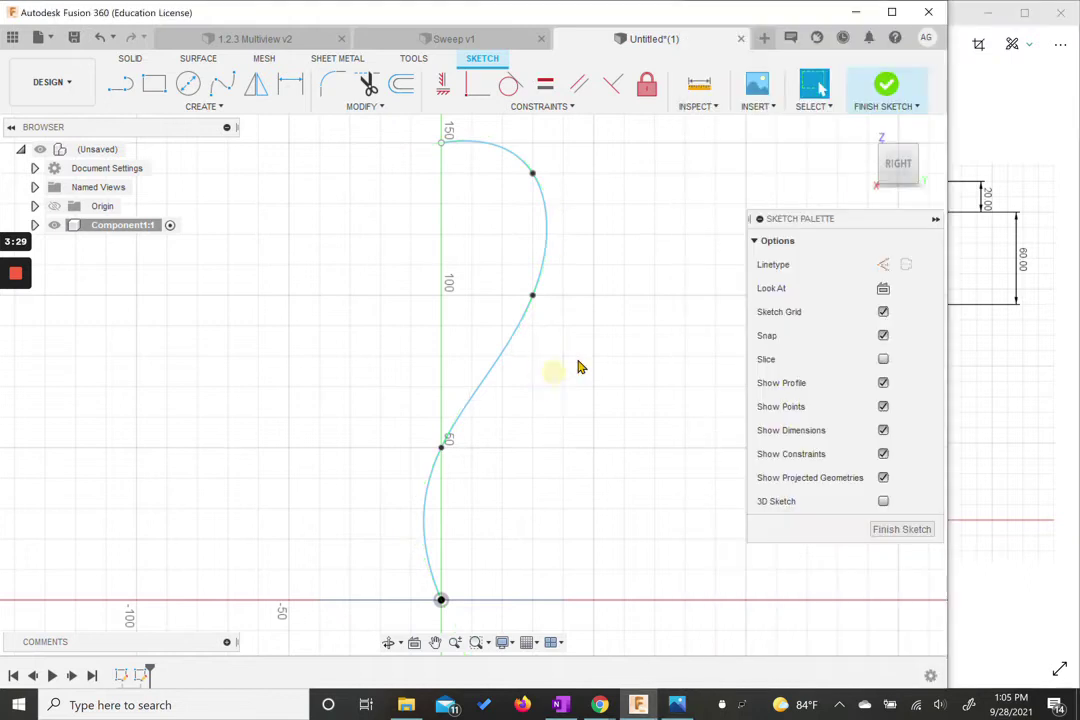
{"action": "left_click", "coordinate": [291, 87]}
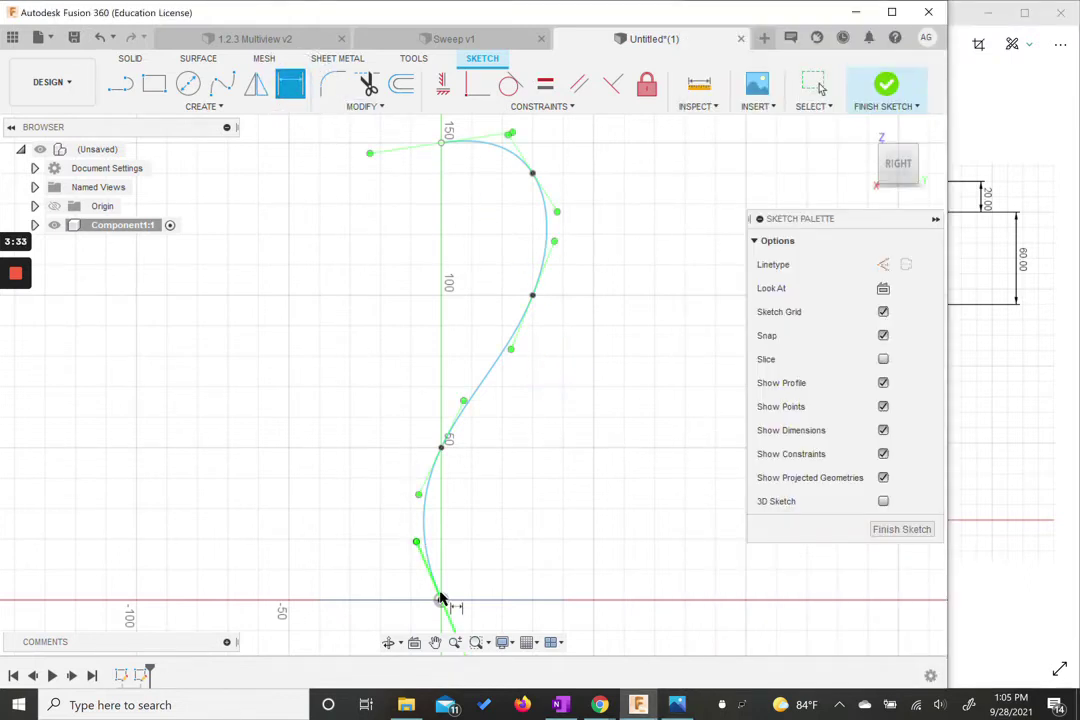
{"action": "left_click", "coordinate": [440, 601]}
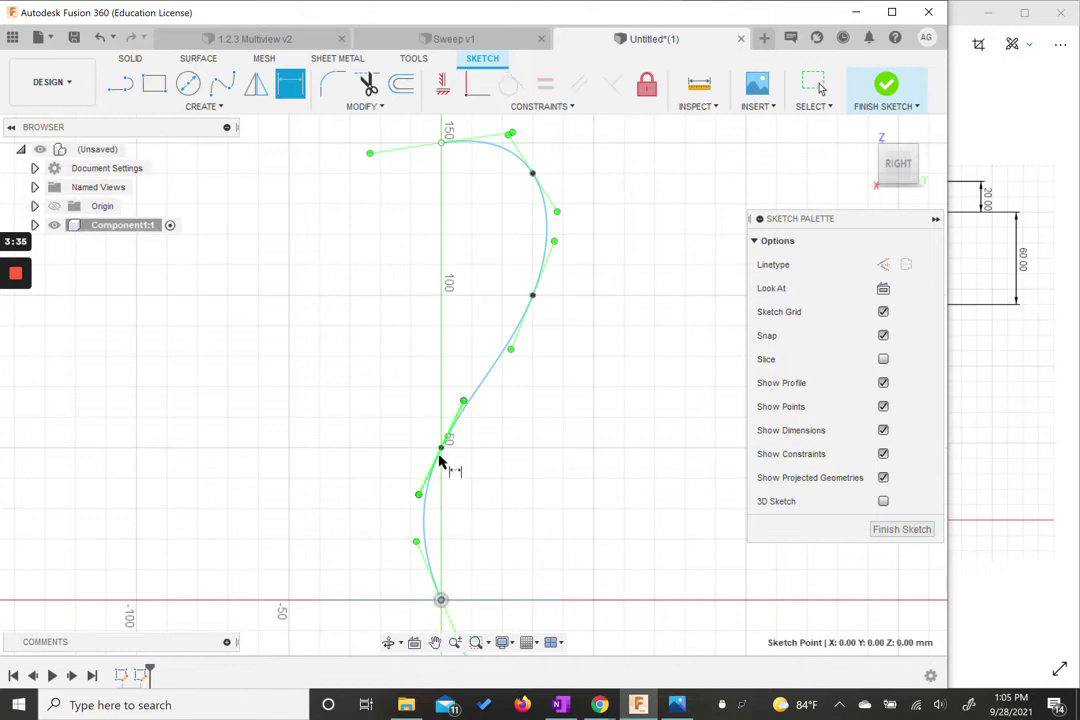
{"action": "left_click", "coordinate": [441, 448]}
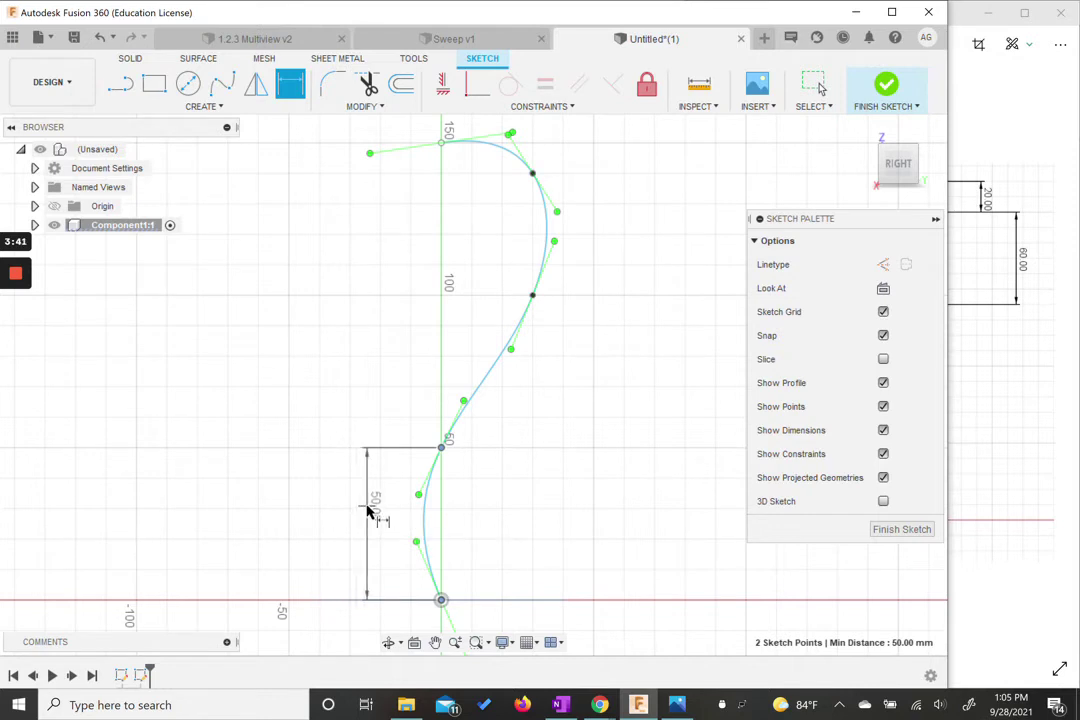
{"action": "left_click", "coordinate": [366, 508]}
{"action": "left_click", "coordinate": [987, 337]}
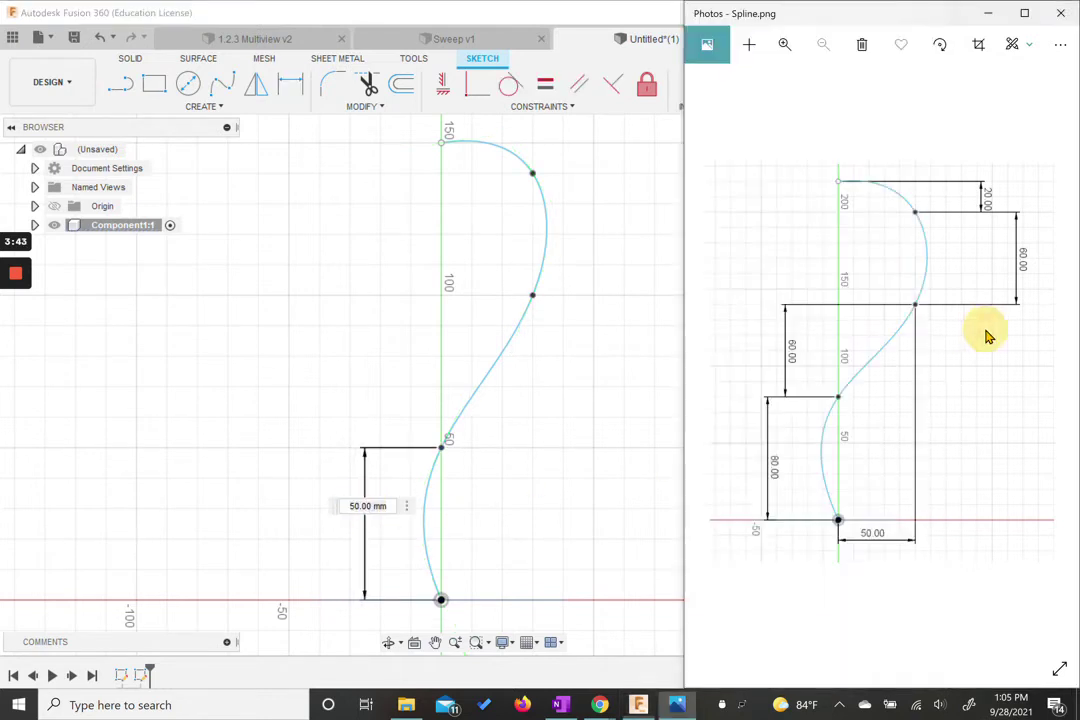
{"action": "left_click", "coordinate": [366, 506]}
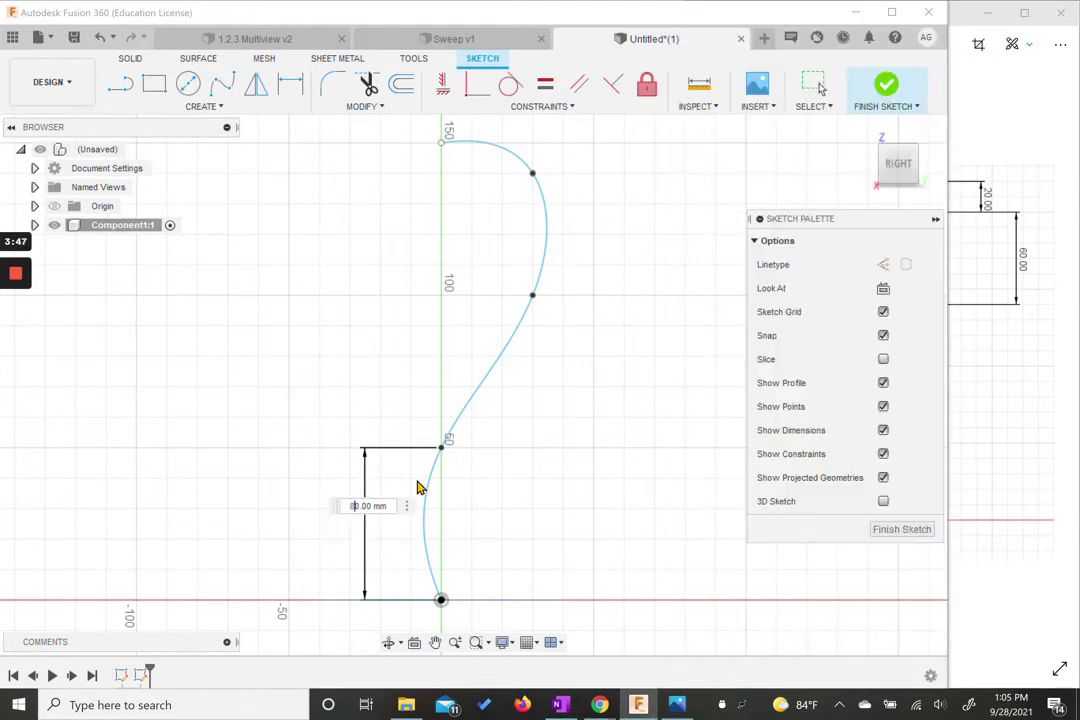
{"action": "key", "text": "Return"}
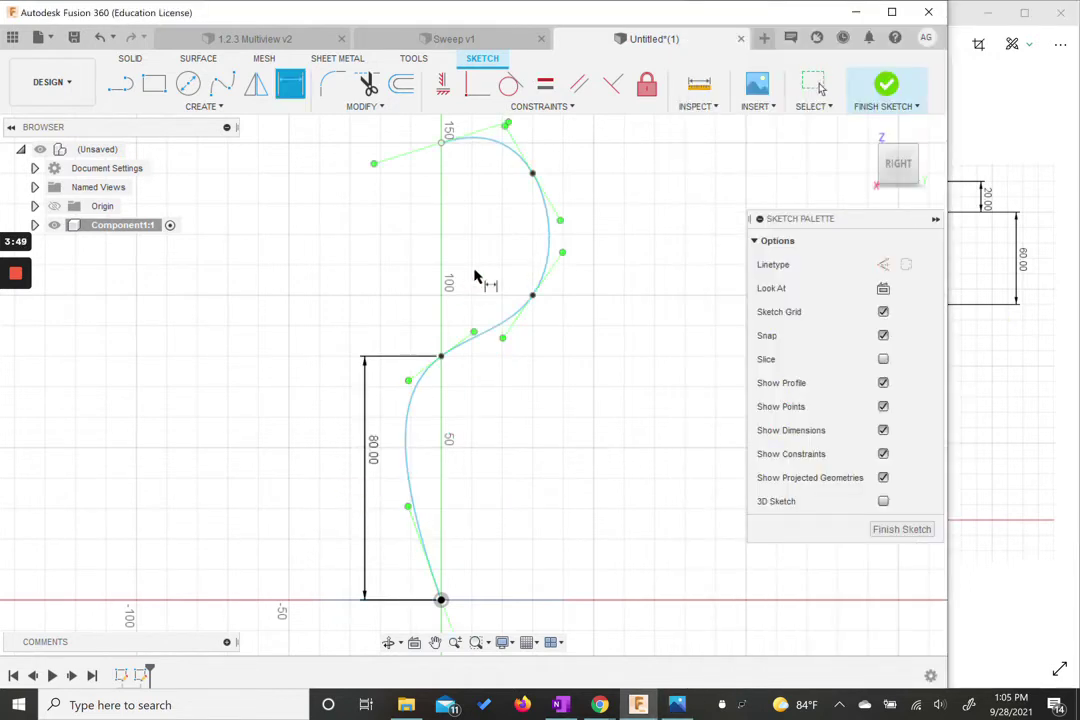
Step: Place a vertical dimension between the first and second spline fit points
{"action": "middle_click_drag", "start_coordinate": [448, 212], "coordinate": [508, 404]}
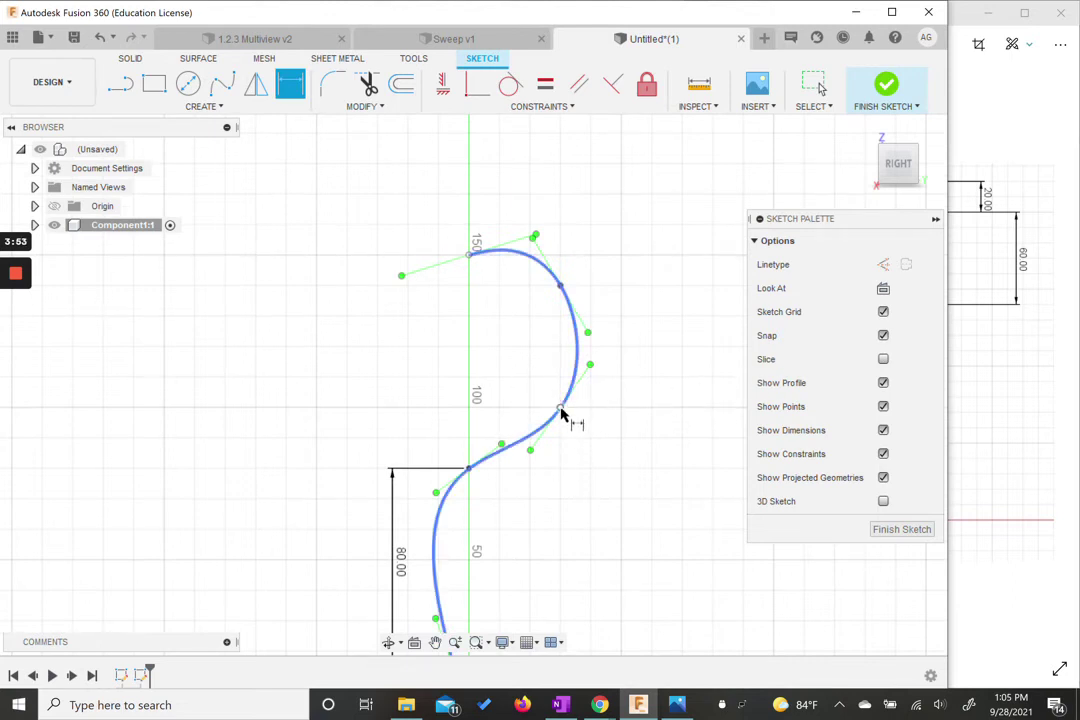
{"action": "left_click", "coordinate": [469, 469]}
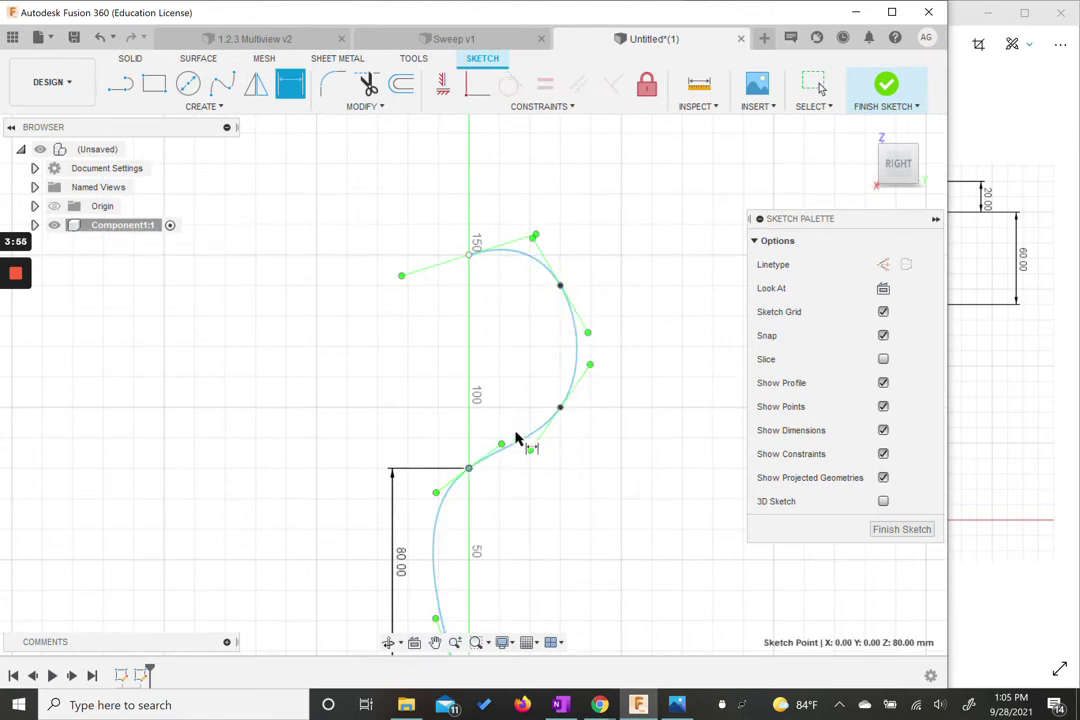
{"action": "left_click", "coordinate": [561, 408]}
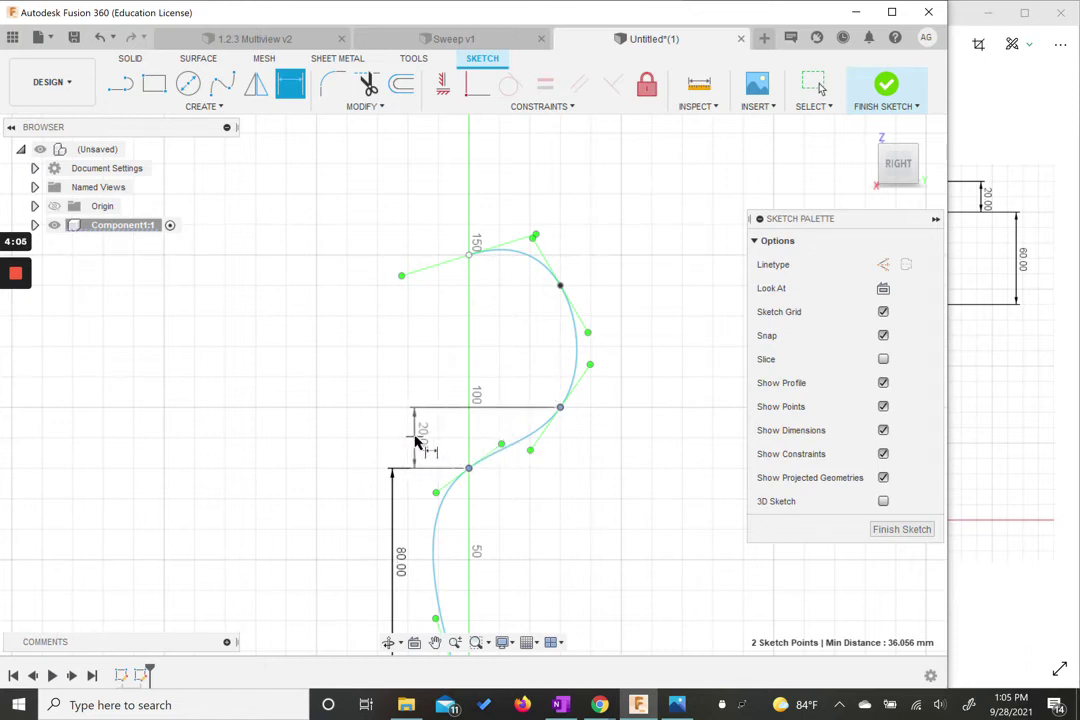
{"action": "left_click", "coordinate": [418, 437]}
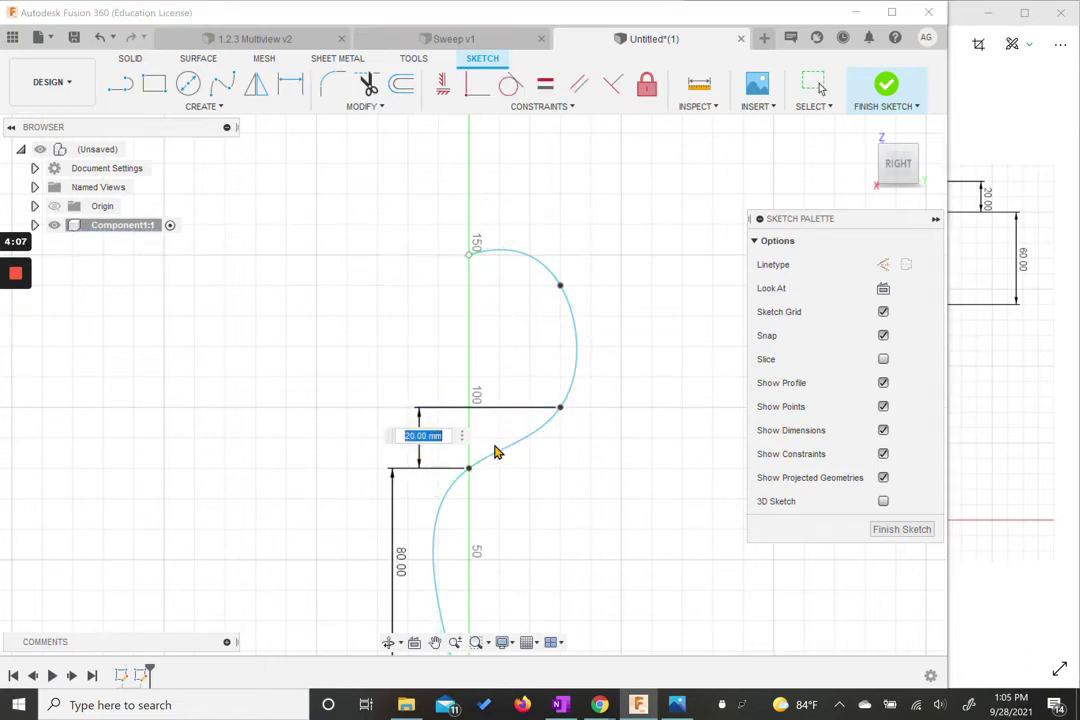
Step: Set the spacing between the first and second fit points to 60 mm and exit dimensioning
{"action": "type", "text": "60"}
{"action": "key", "text": "Return"}
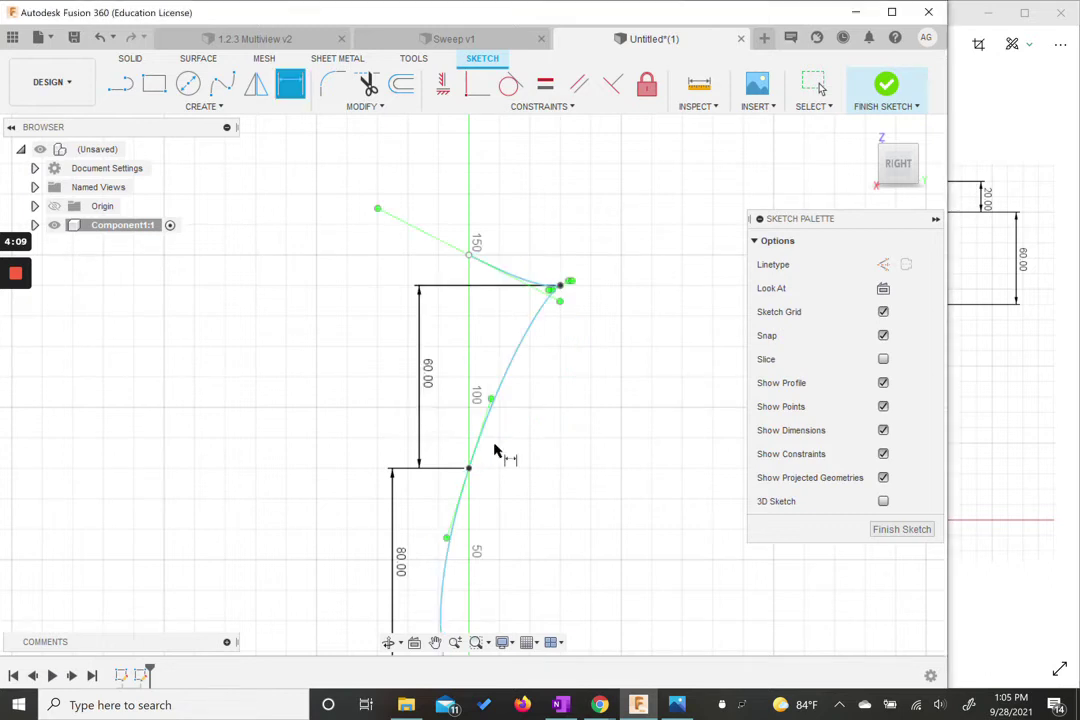
{"action": "scroll", "coordinate": [542, 284], "scroll_direction": "up", "scroll_amount": 1}
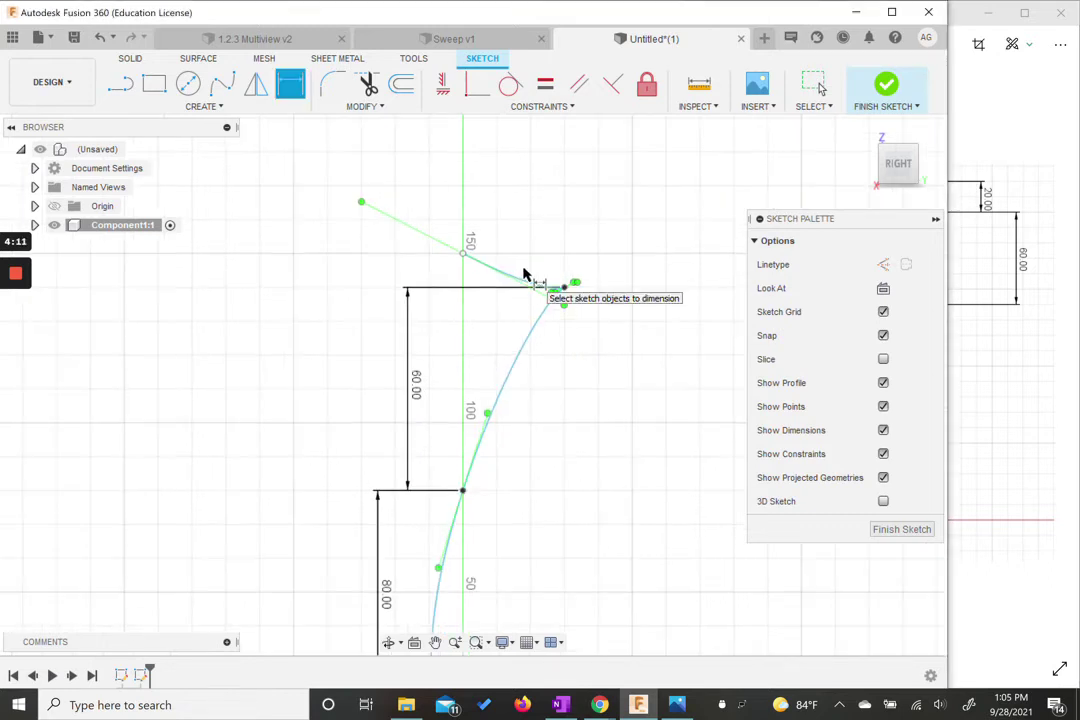
{"action": "scroll", "coordinate": [548, 323], "scroll_direction": "down", "scroll_amount": 2}
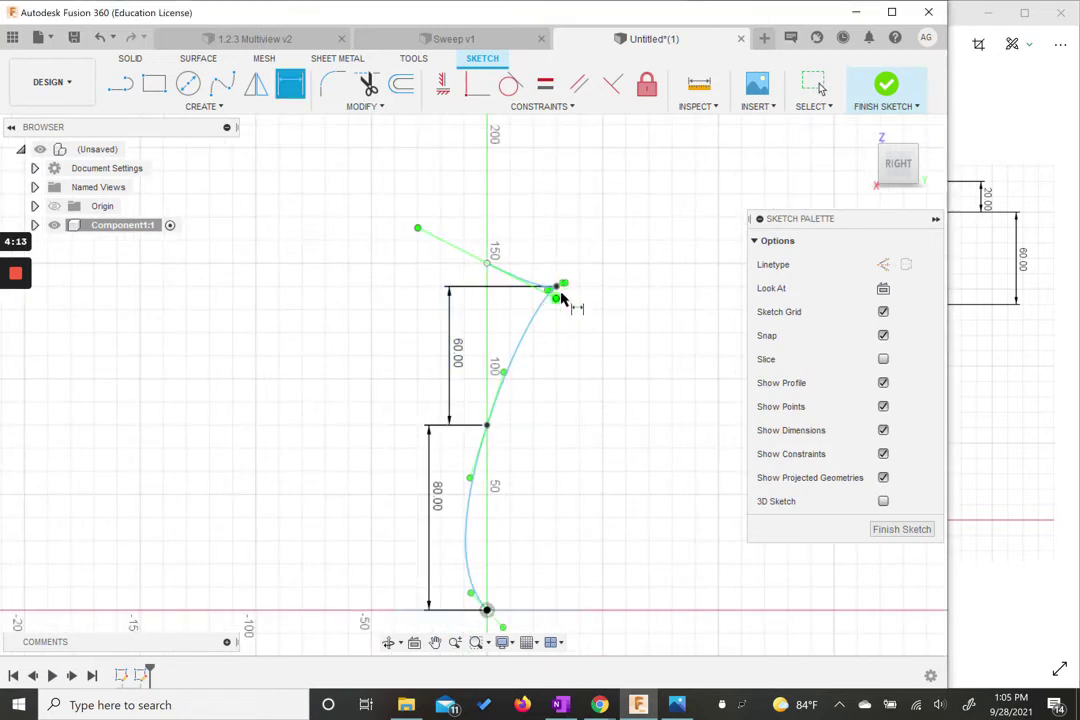
{"action": "scroll", "coordinate": [565, 308], "scroll_direction": "up", "scroll_amount": 1}
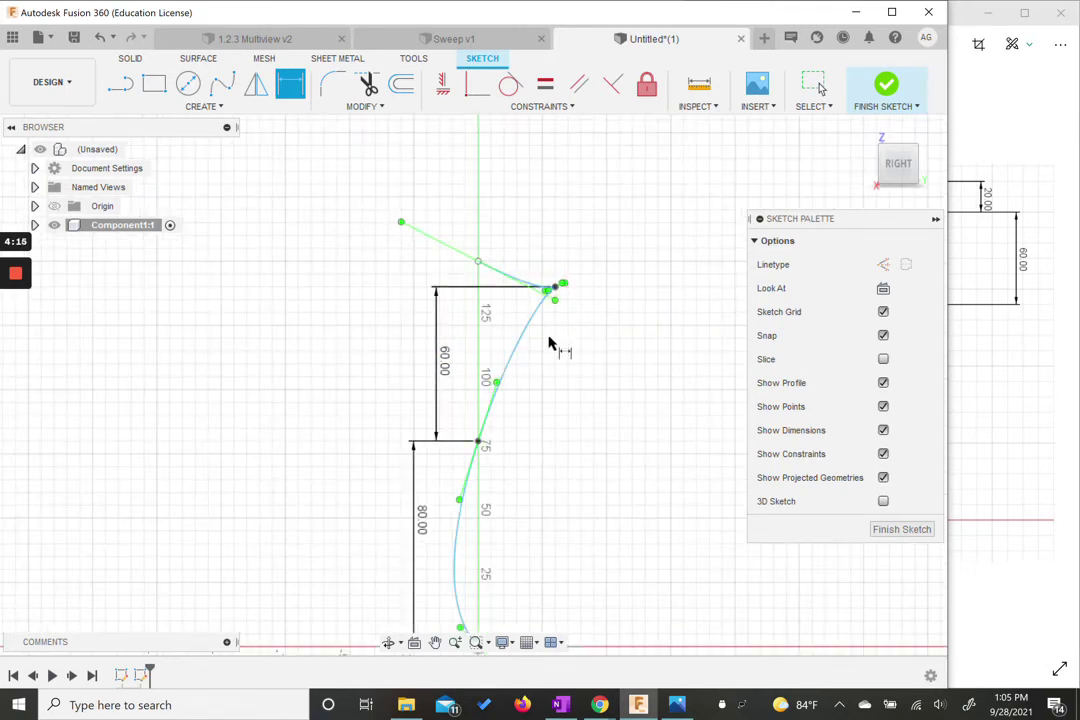
{"action": "key", "text": "Escape"}
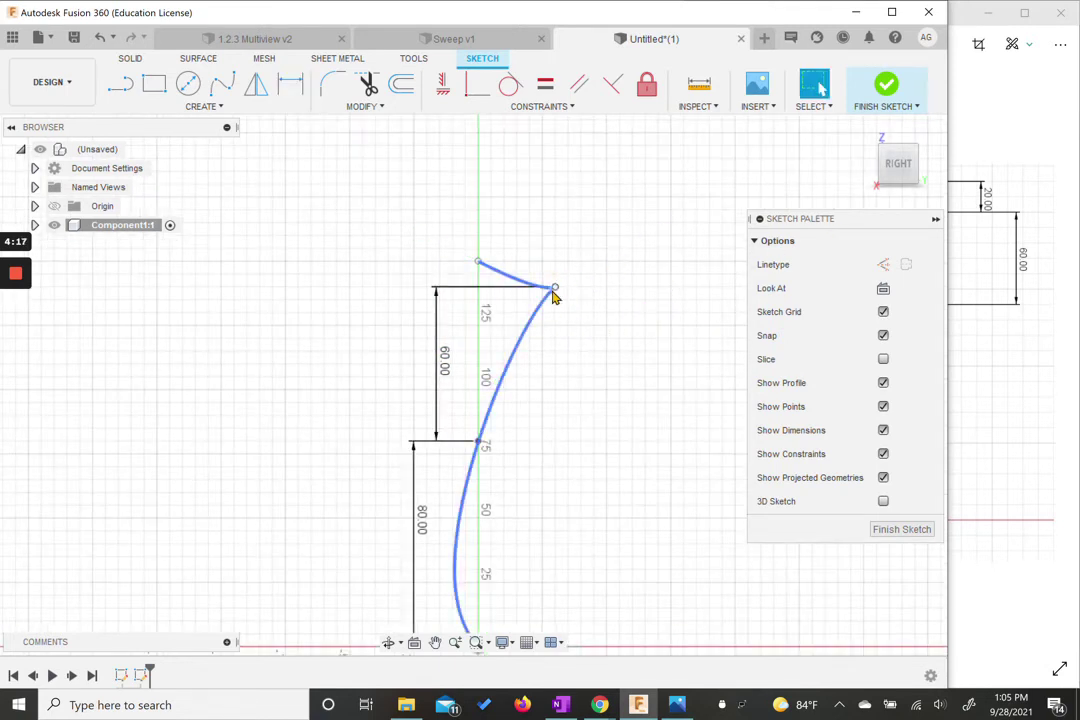
Step: Compare the sketch with the reference drawing and select the spline
{"action": "left_click", "coordinate": [1018, 213]}
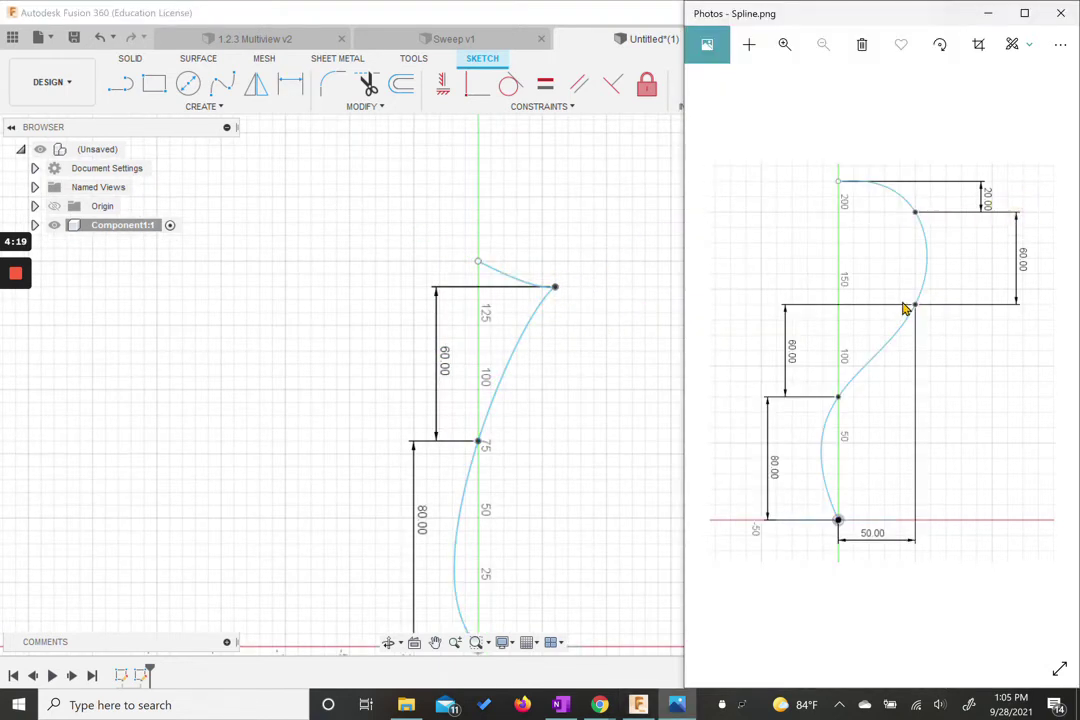
{"action": "left_click", "coordinate": [455, 363]}
{"action": "scroll", "coordinate": [540, 285], "scroll_direction": "down", "scroll_amount": 2}
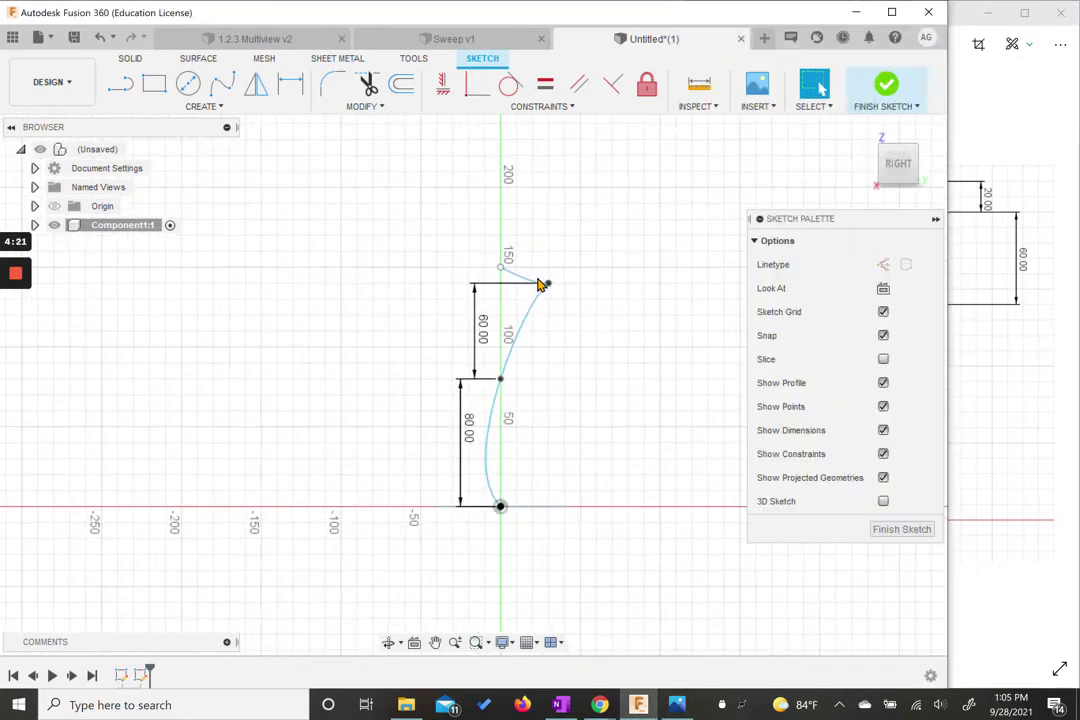
{"action": "scroll", "coordinate": [540, 285], "scroll_direction": "up", "scroll_amount": 5}
{"action": "left_click", "coordinate": [578, 298]}
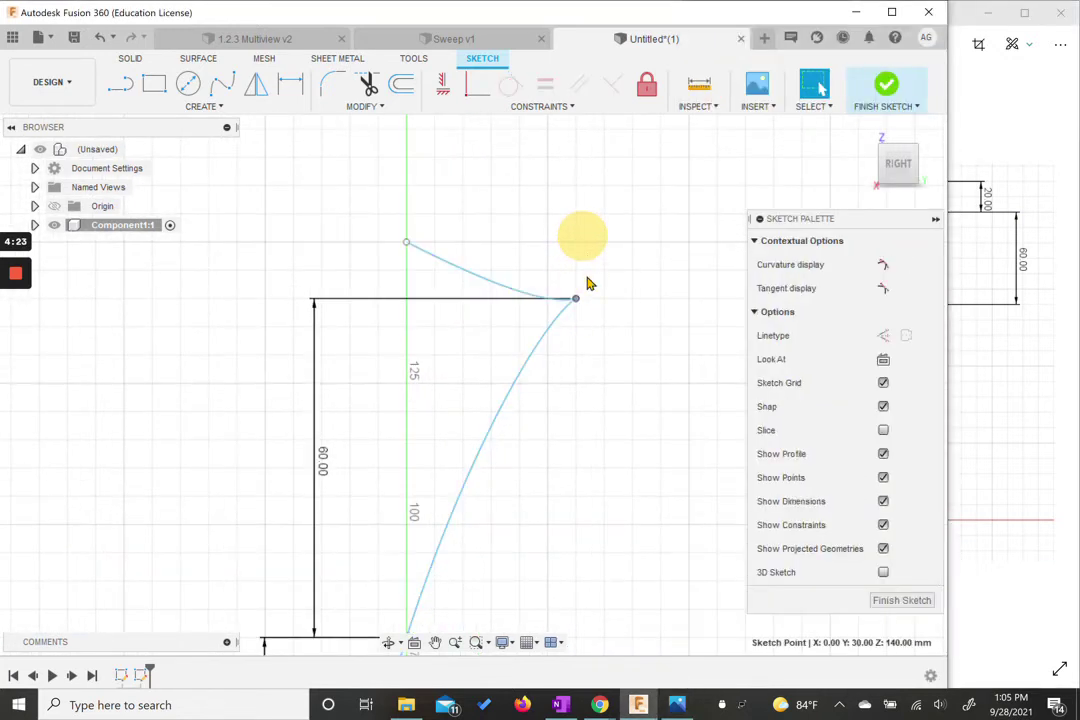
Step: Move the 80 mm dimension left and bend the spline's top outward, raising its endpoint
{"action": "left_click_drag", "start_coordinate": [578, 302], "coordinate": [578, 343]}
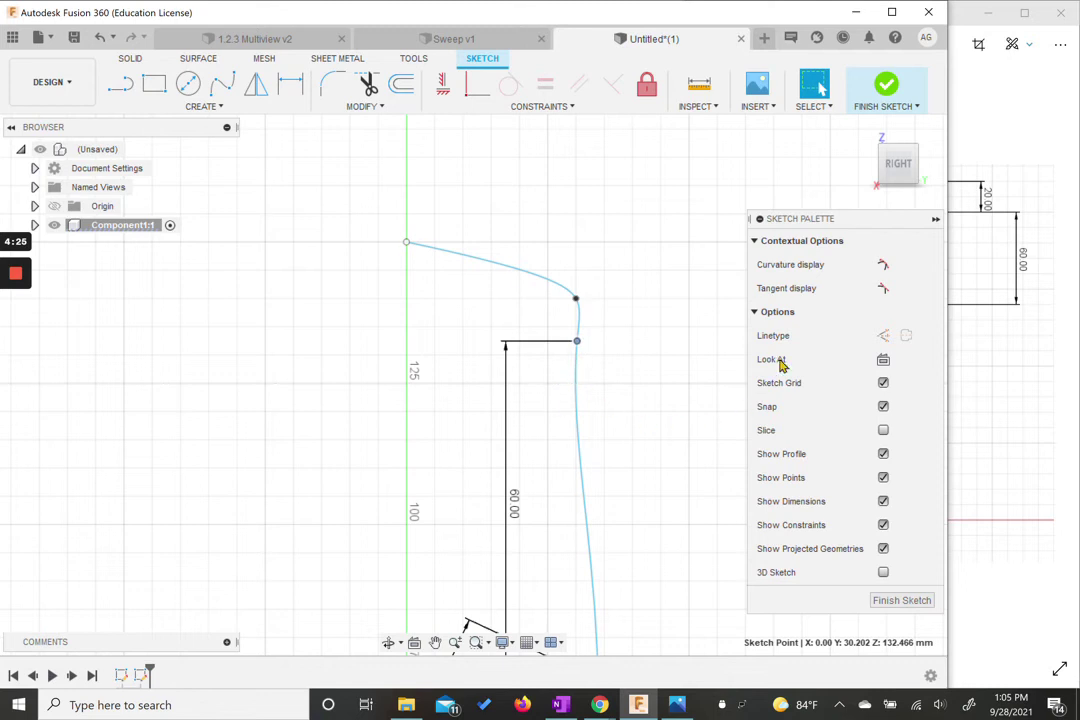
{"action": "left_click", "coordinate": [759, 218]}
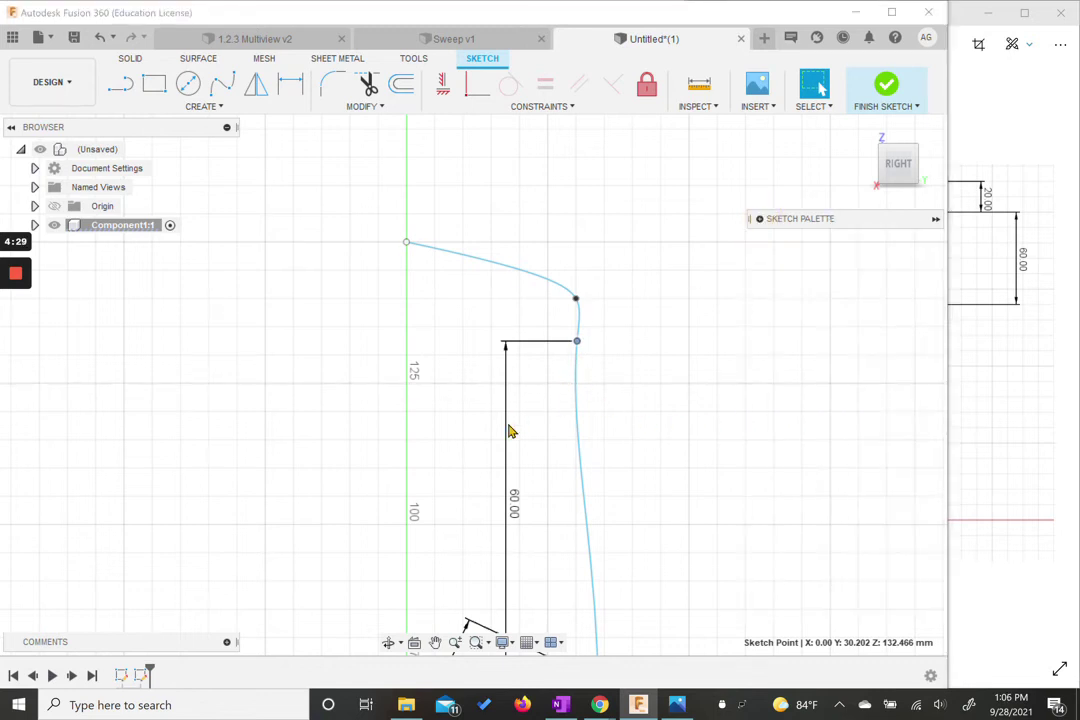
{"action": "scroll", "coordinate": [506, 448], "scroll_direction": "down", "scroll_amount": 4}
{"action": "middle_click_drag", "start_coordinate": [522, 459], "coordinate": [486, 294]}
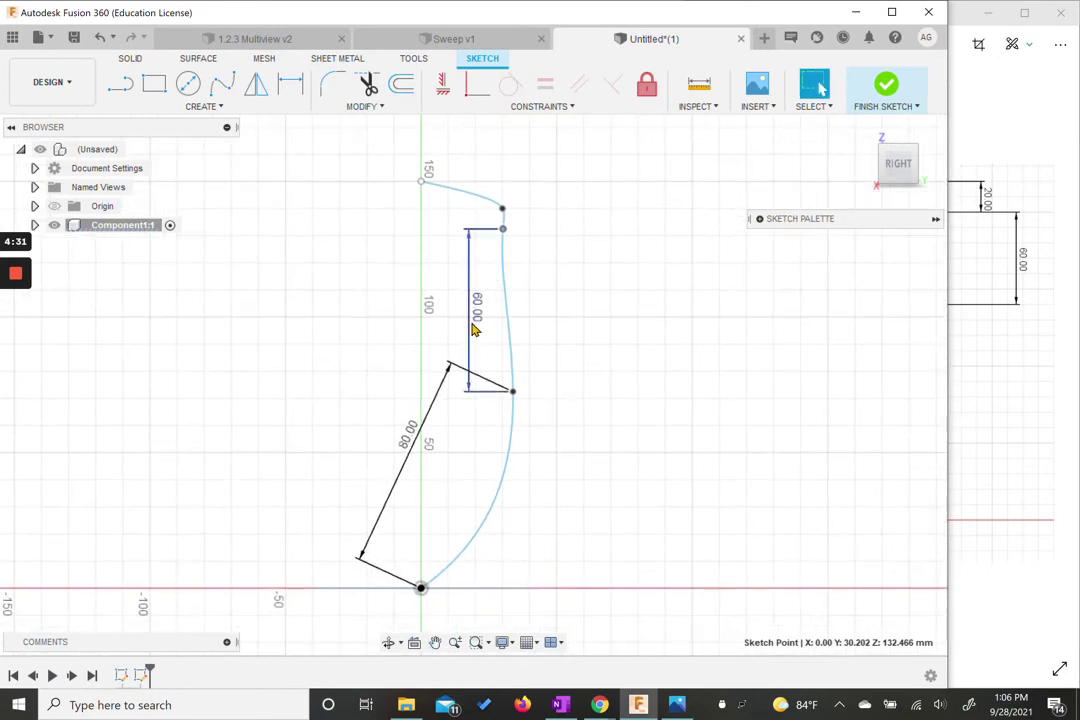
{"action": "left_click_drag", "start_coordinate": [420, 437], "coordinate": [381, 434]}
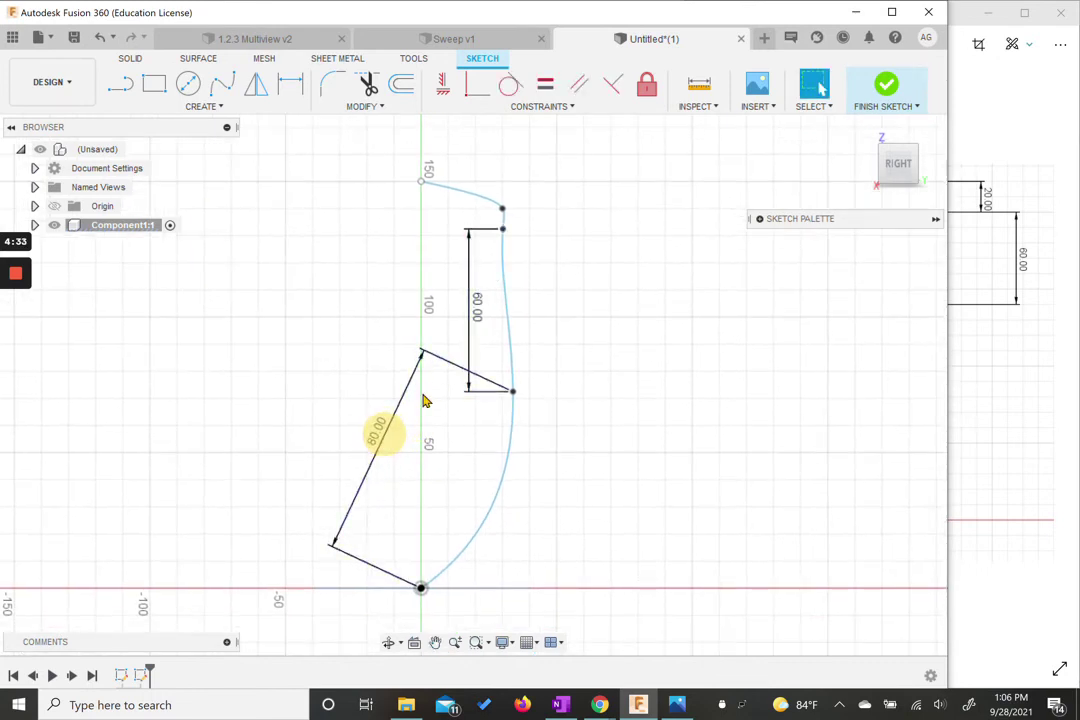
{"action": "left_click", "coordinate": [504, 218]}
{"action": "left_click_drag", "start_coordinate": [502, 202], "coordinate": [533, 165]}
{"action": "left_click_drag", "start_coordinate": [421, 181], "coordinate": [422, 141]}
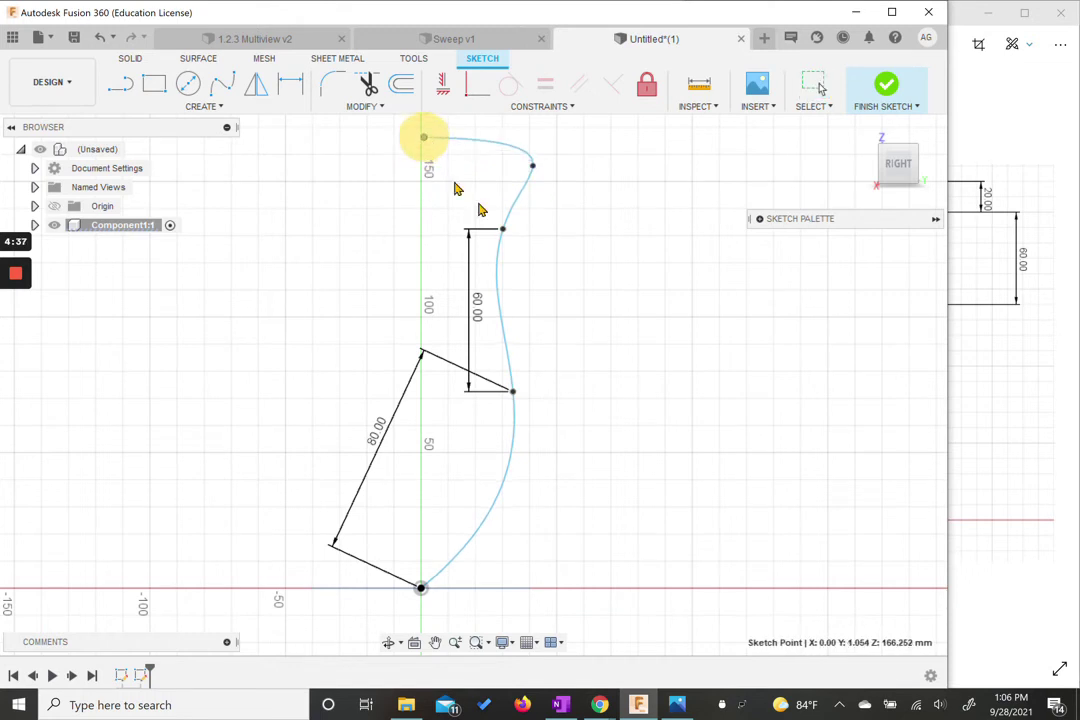
Step: Raise the spline's top end and upper fit point, and align the middle fit point with the axis
{"action": "scroll", "coordinate": [499, 234], "scroll_direction": "up", "scroll_amount": 2}
{"action": "scroll", "coordinate": [499, 232], "scroll_direction": "down", "scroll_amount": 3}
{"action": "scroll", "coordinate": [505, 240], "scroll_direction": "down", "scroll_amount": 2}
{"action": "middle_click_drag", "start_coordinate": [513, 248], "coordinate": [494, 337]}
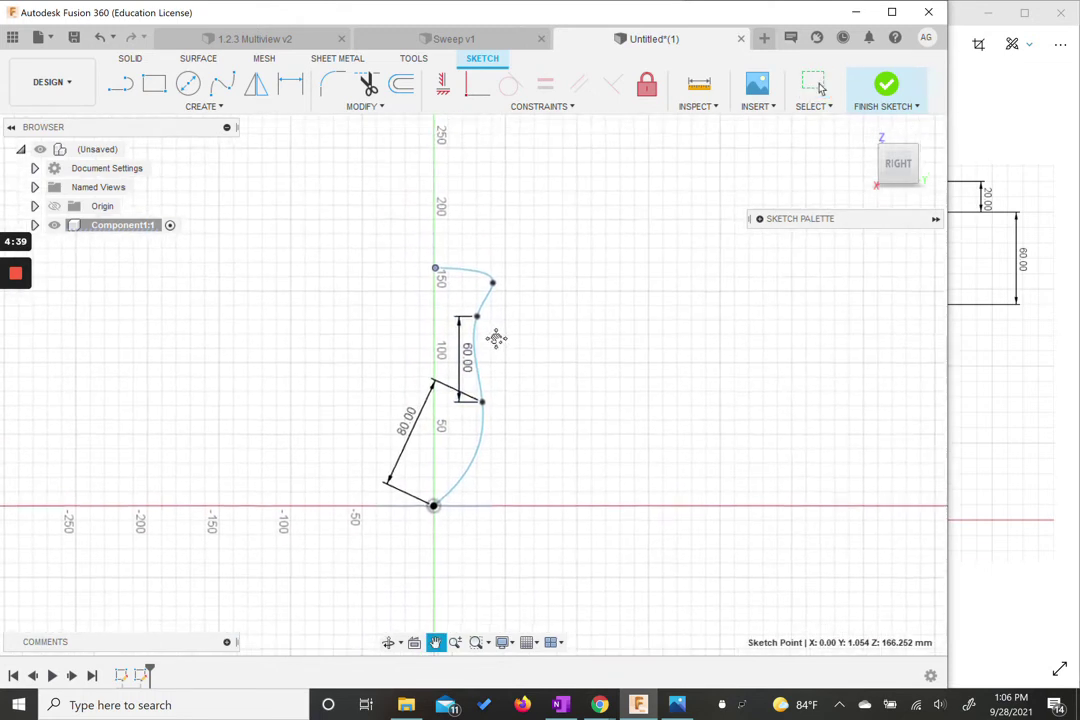
{"action": "scroll", "coordinate": [441, 306], "scroll_direction": "down", "scroll_amount": 1}
{"action": "left_click_drag", "start_coordinate": [437, 286], "coordinate": [436, 186]}
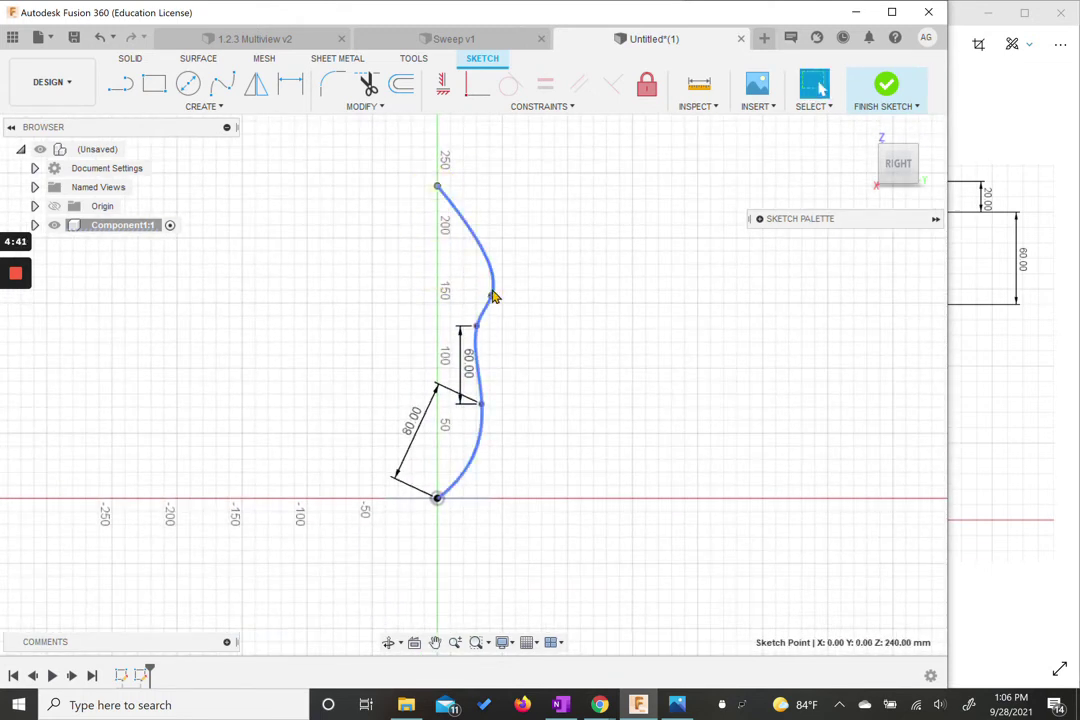
{"action": "left_click_drag", "start_coordinate": [494, 299], "coordinate": [489, 237]}
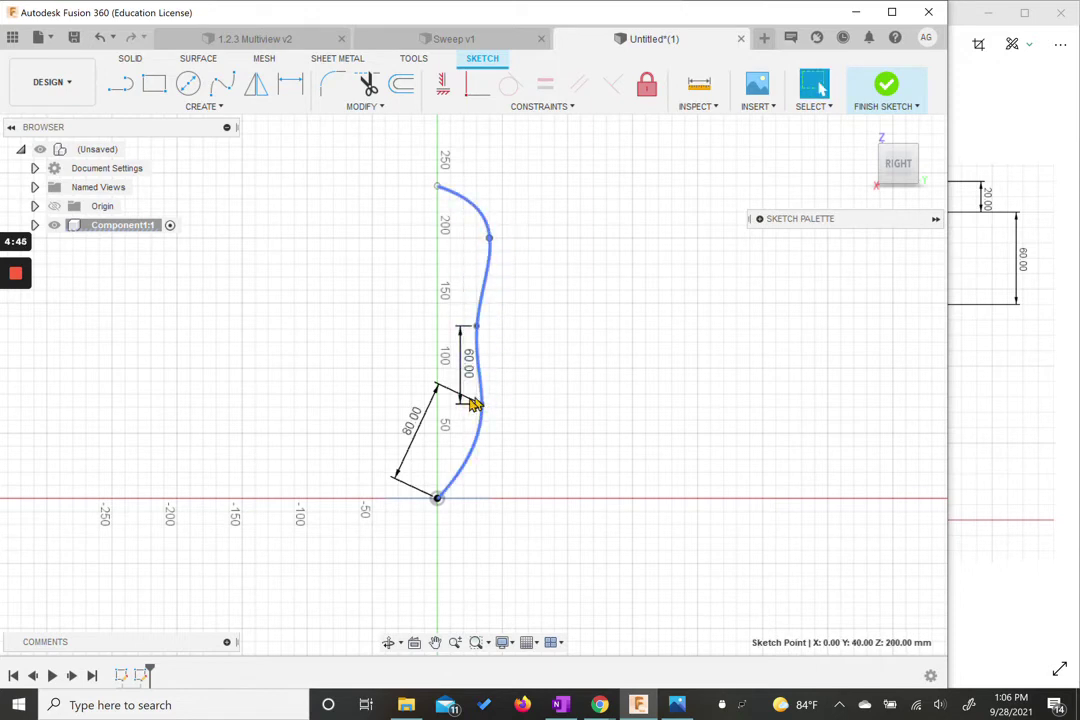
{"action": "left_click_drag", "start_coordinate": [483, 407], "coordinate": [444, 410]}
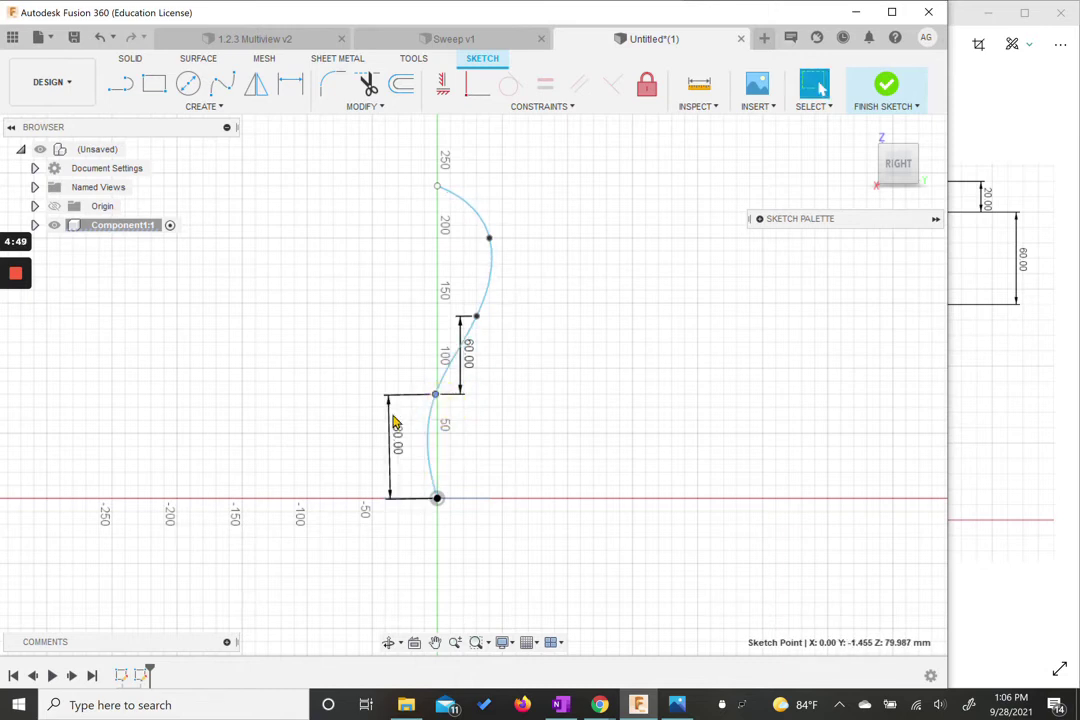
{"action": "scroll", "coordinate": [404, 430], "scroll_direction": "up", "scroll_amount": 3}
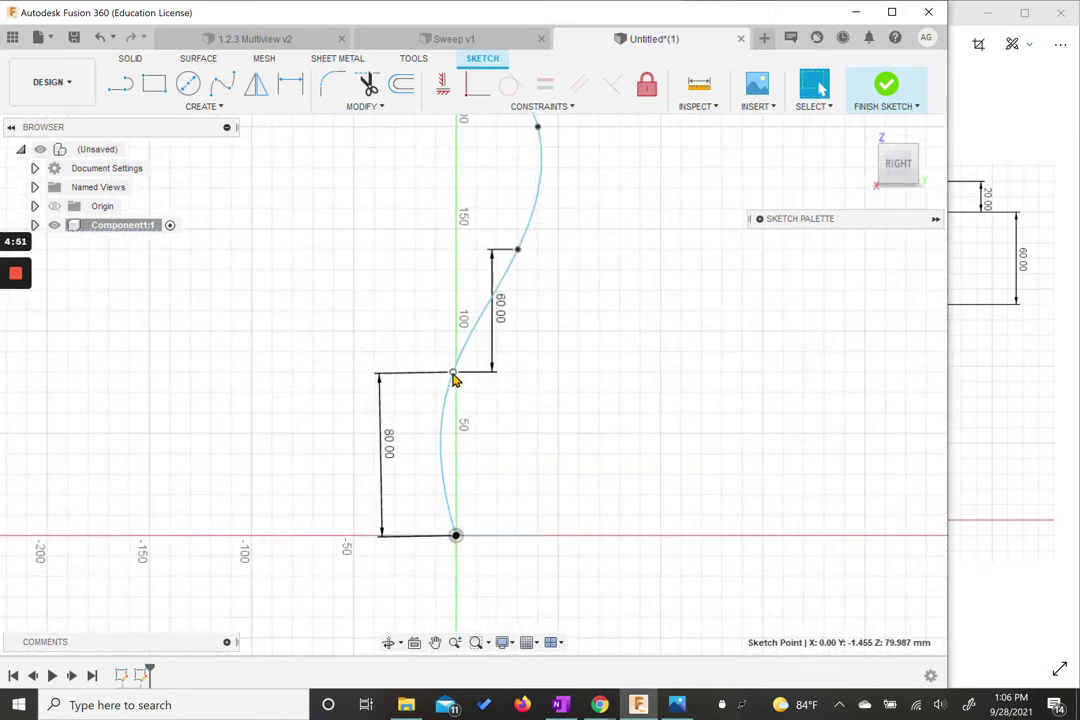
{"action": "mouse_move", "coordinate": [453, 378]}
{"action": "left_mouse_down"}
{"action": "mouse_move", "coordinate": [465, 376]}
{"action": "mouse_move", "coordinate": [456, 378]}
{"action": "left_mouse_up"}
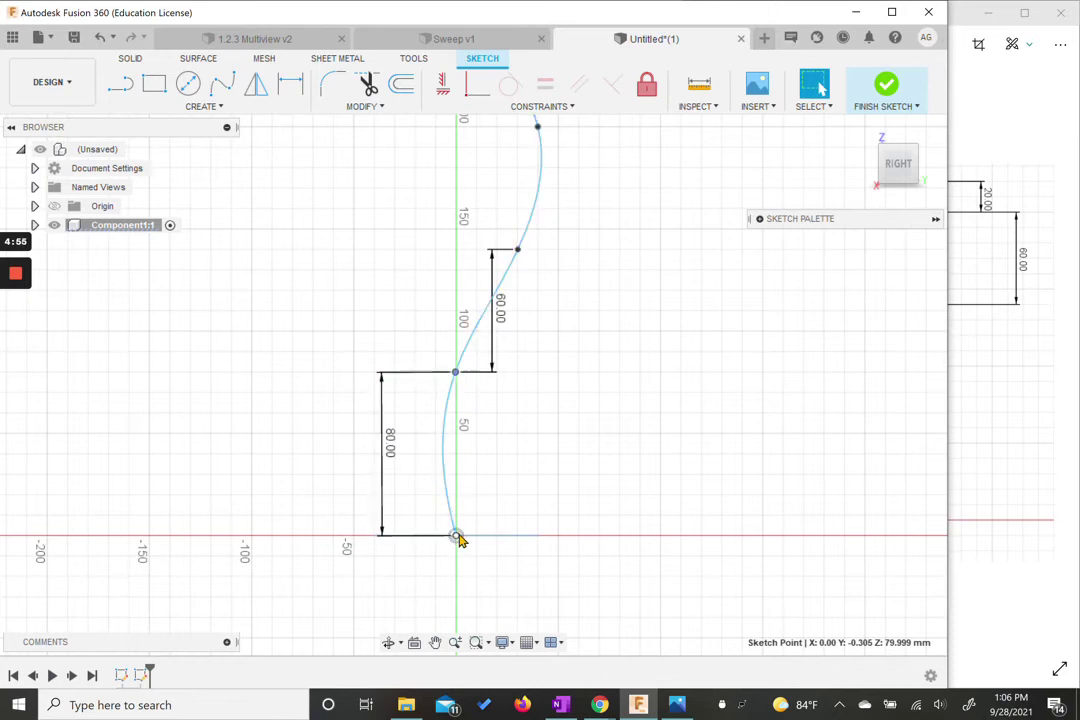
Step: Move the 60 mm dimension left of the curve and compare it with the reference
{"action": "middle_click_drag", "start_coordinate": [508, 378], "coordinate": [468, 462]}
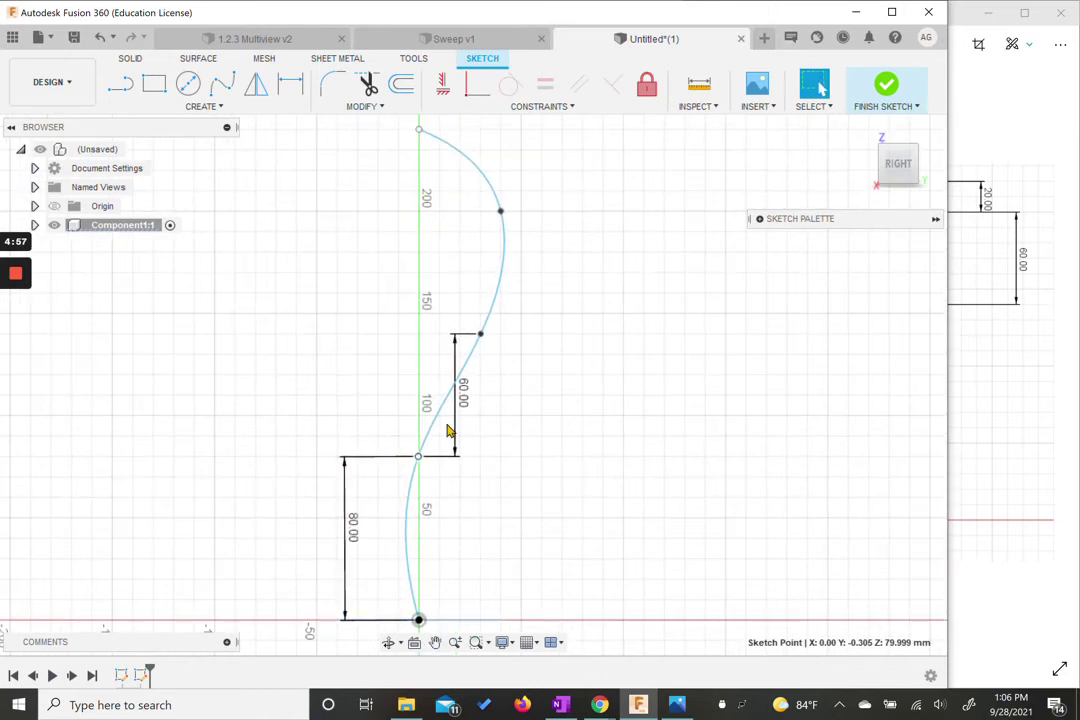
{"action": "left_click_drag", "start_coordinate": [460, 403], "coordinate": [364, 403]}
{"action": "left_click", "coordinate": [407, 545]}
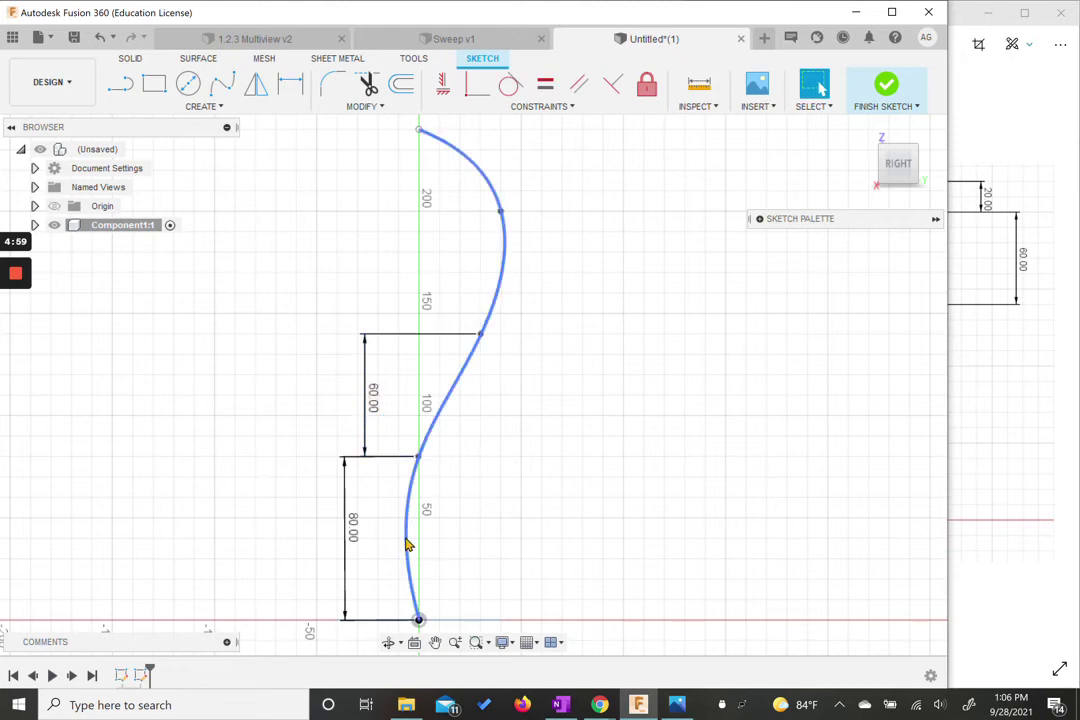
{"action": "left_click", "coordinate": [683, 307]}
{"action": "left_click", "coordinate": [1036, 352]}
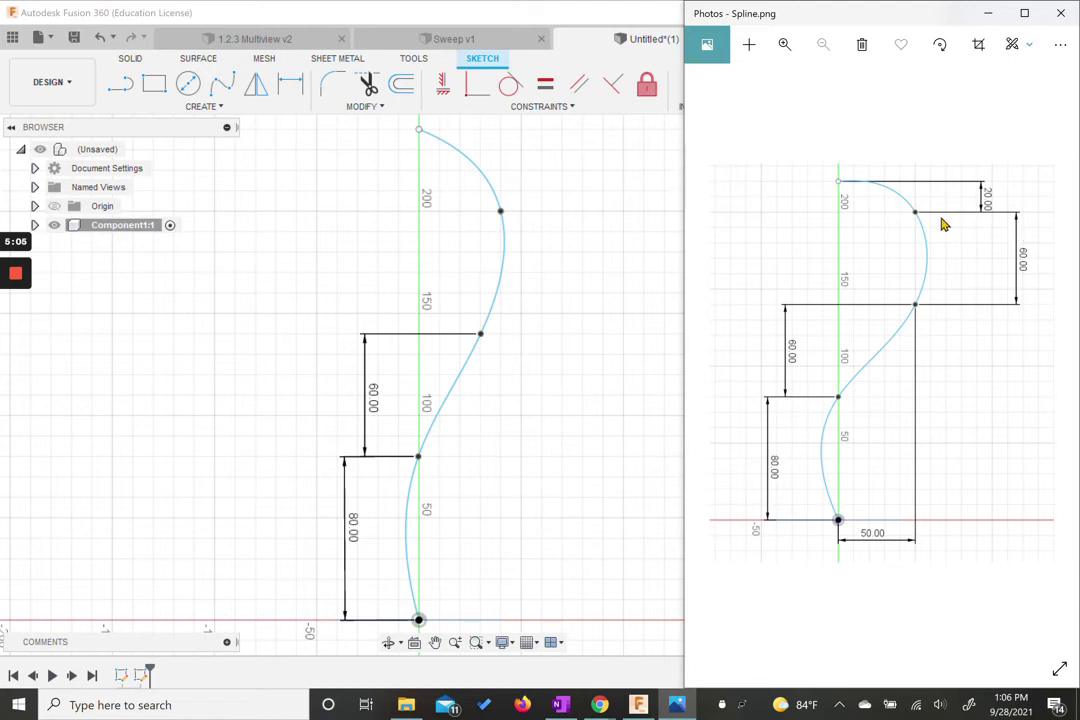
{"action": "left_click", "coordinate": [650, 314]}
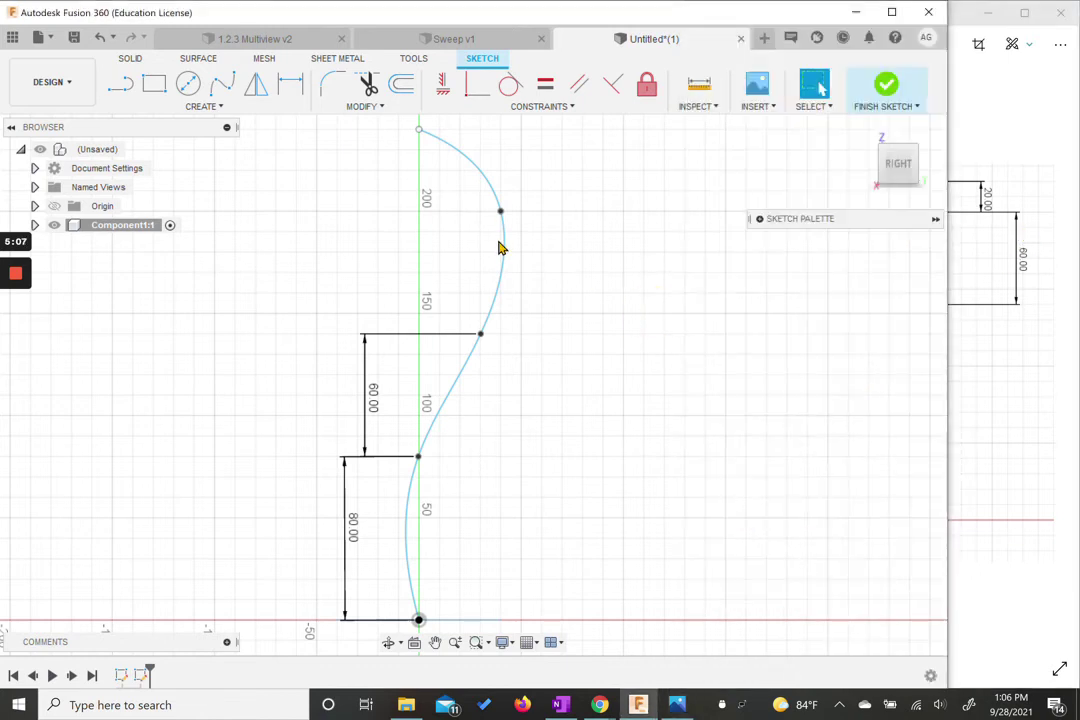
Step: Add a 60 mm vertical dimension between the upper fit point and the top bend point
{"action": "left_click", "coordinate": [290, 88]}
{"action": "left_click", "coordinate": [480, 335]}
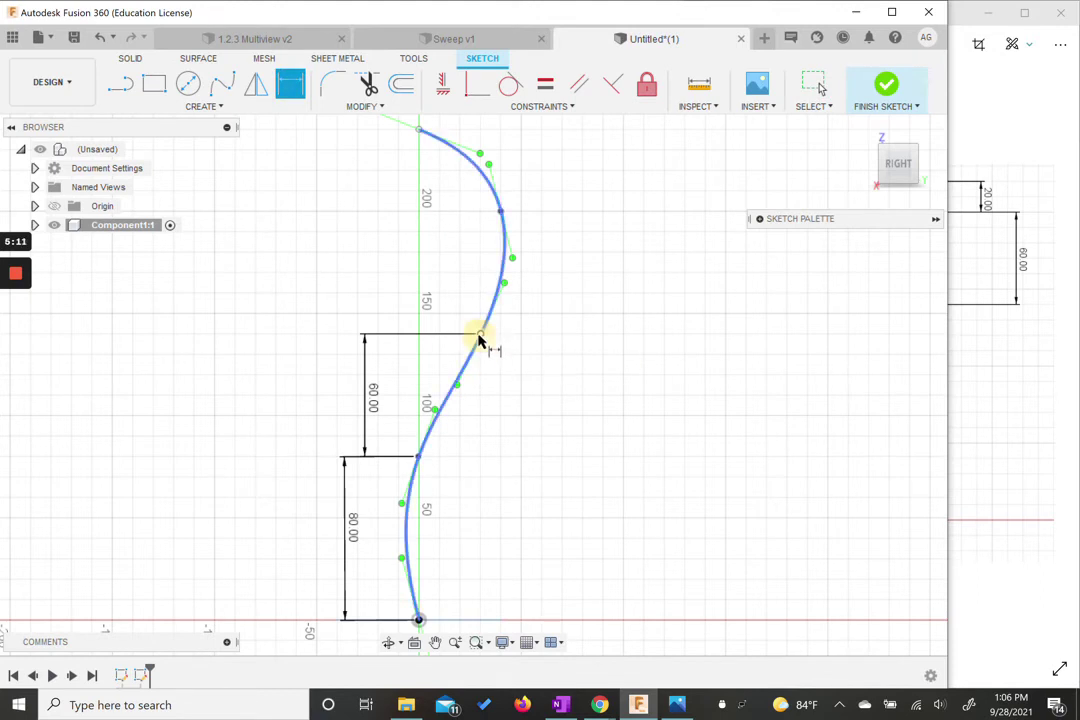
{"action": "left_click", "coordinate": [500, 211]}
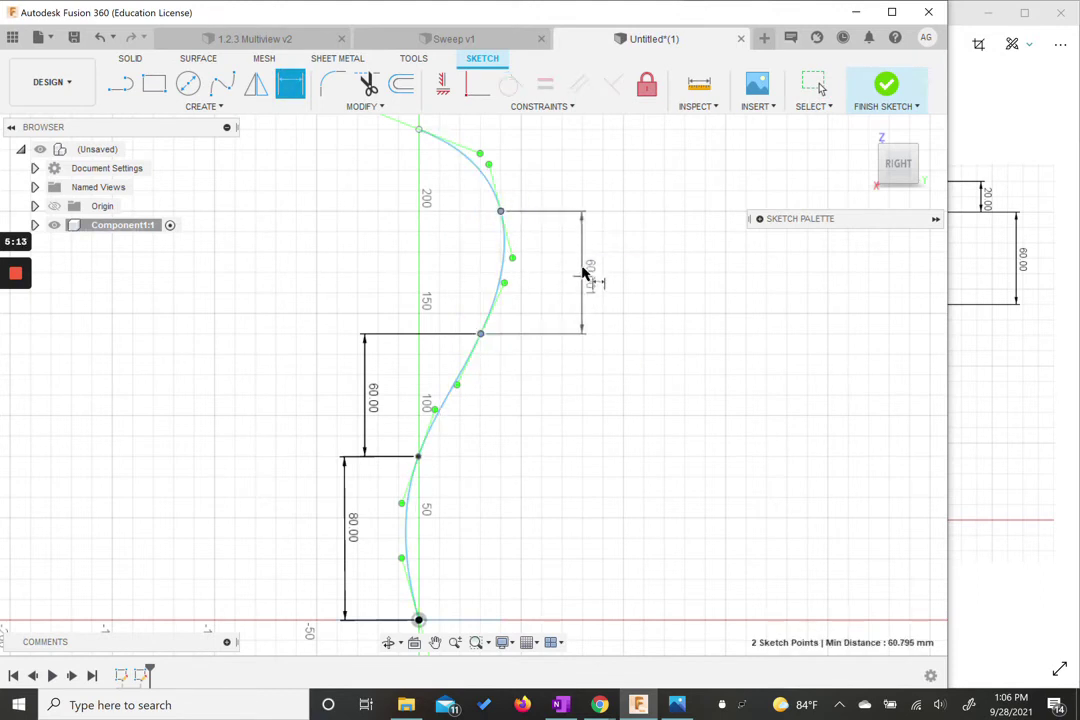
{"action": "left_click", "coordinate": [594, 273]}
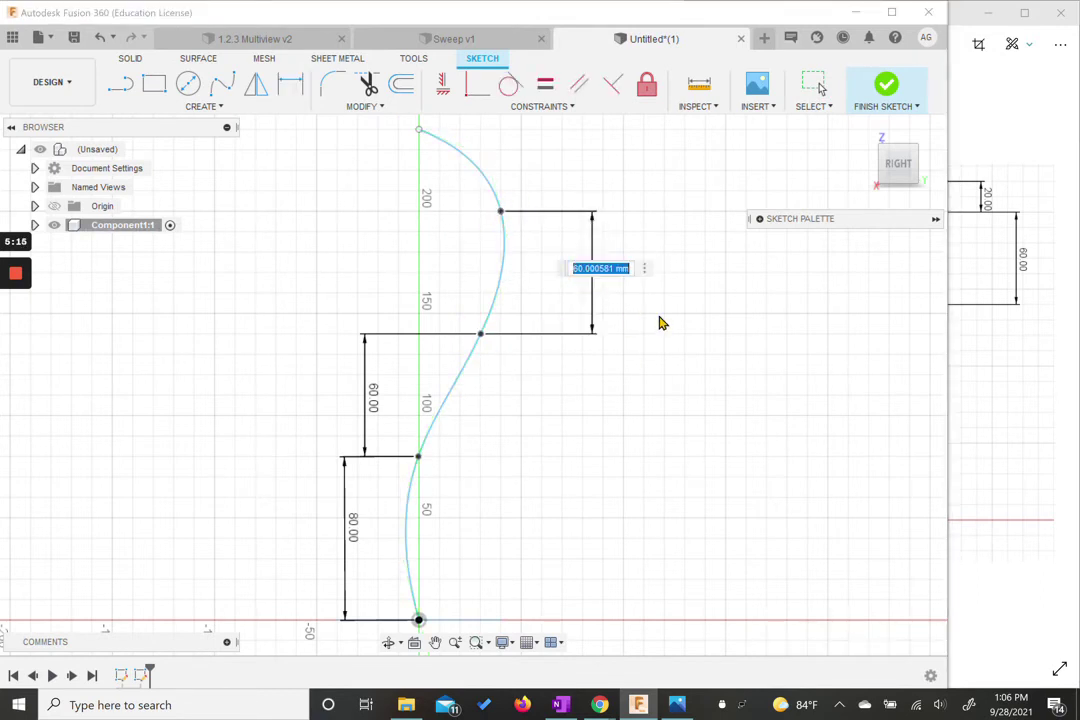
{"action": "type", "text": "60"}
{"action": "key", "text": "Return"}
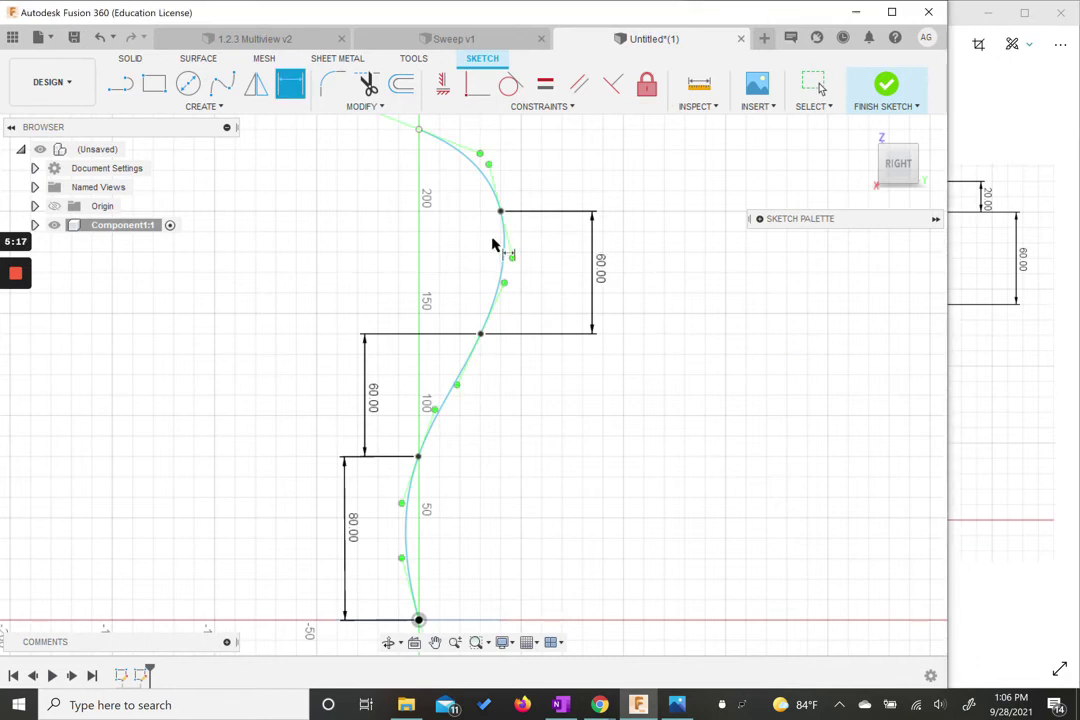
Step: Add a 20 mm vertical dimension to the spline's top endpoint, then check the reference drawing
{"action": "middle_click_drag", "start_coordinate": [524, 235], "coordinate": [527, 285]}
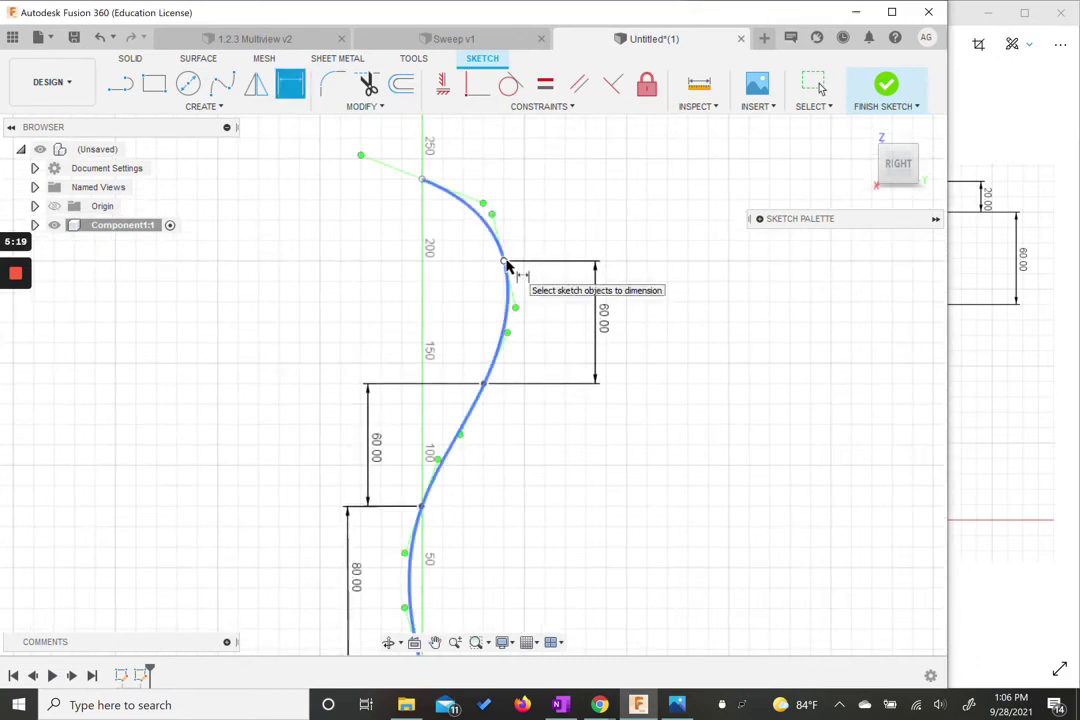
{"action": "left_click", "coordinate": [422, 181]}
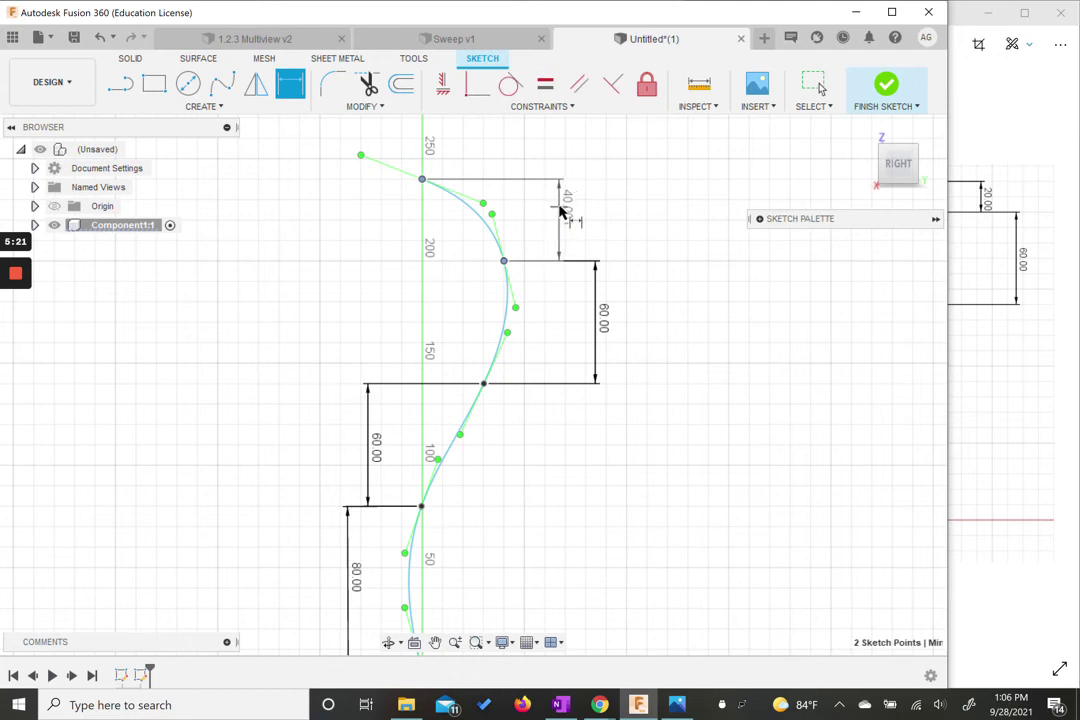
{"action": "left_click", "coordinate": [559, 212]}
{"action": "type", "text": "20"}
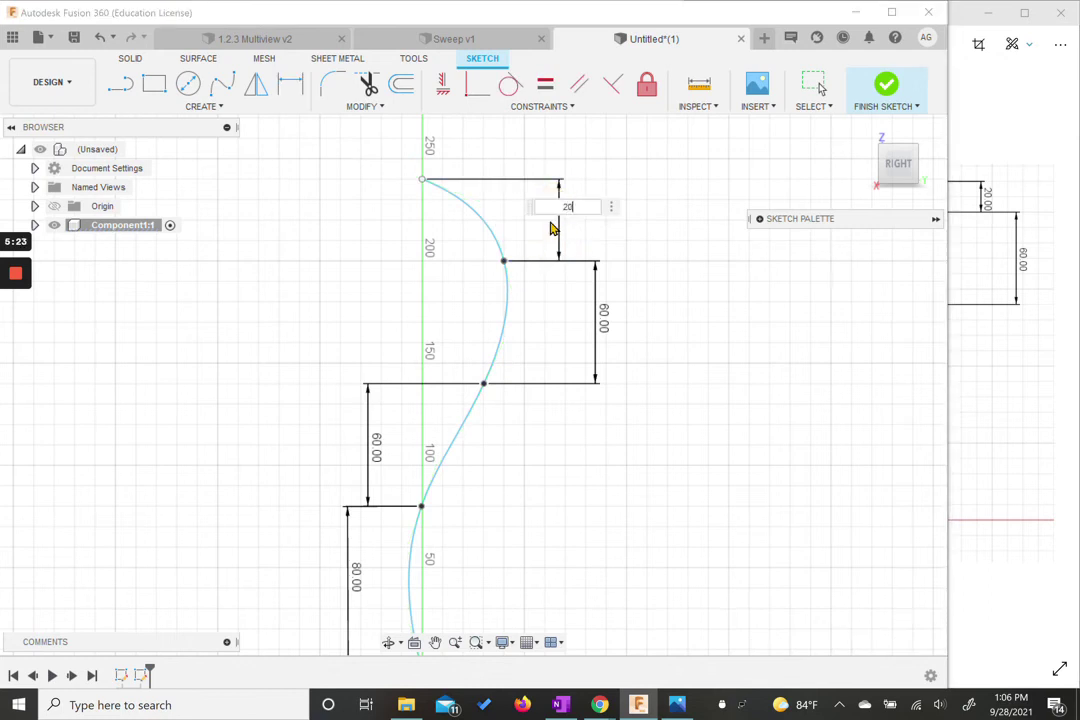
{"action": "key", "text": "Return"}
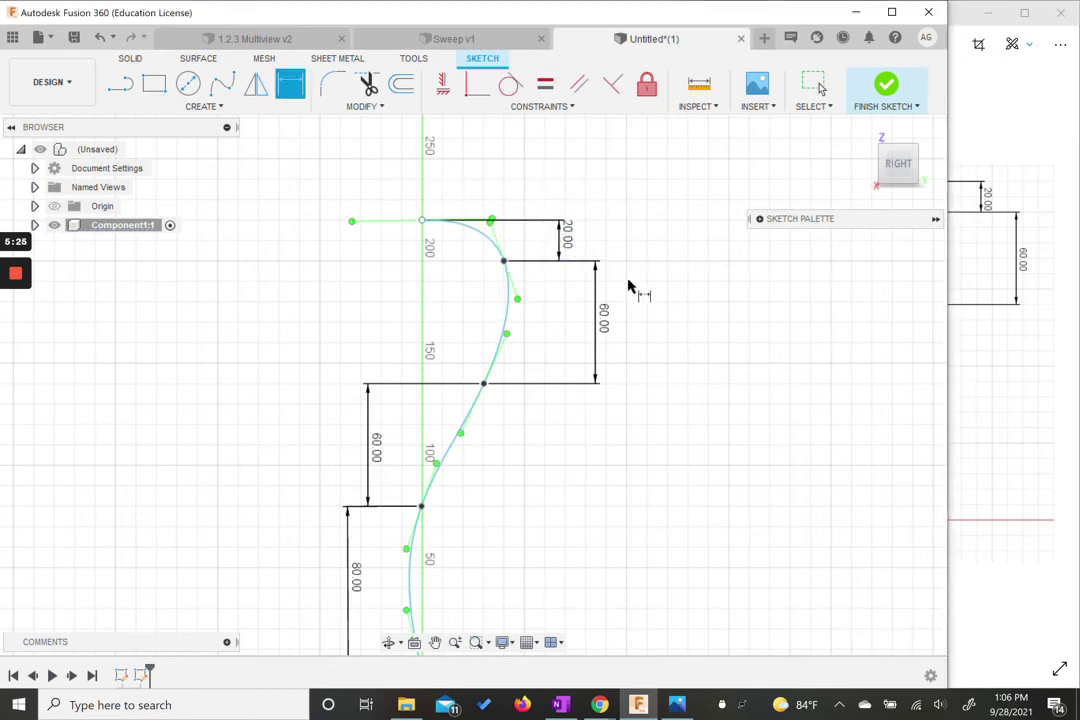
{"action": "scroll", "coordinate": [628, 287], "scroll_direction": "up", "scroll_amount": 2}
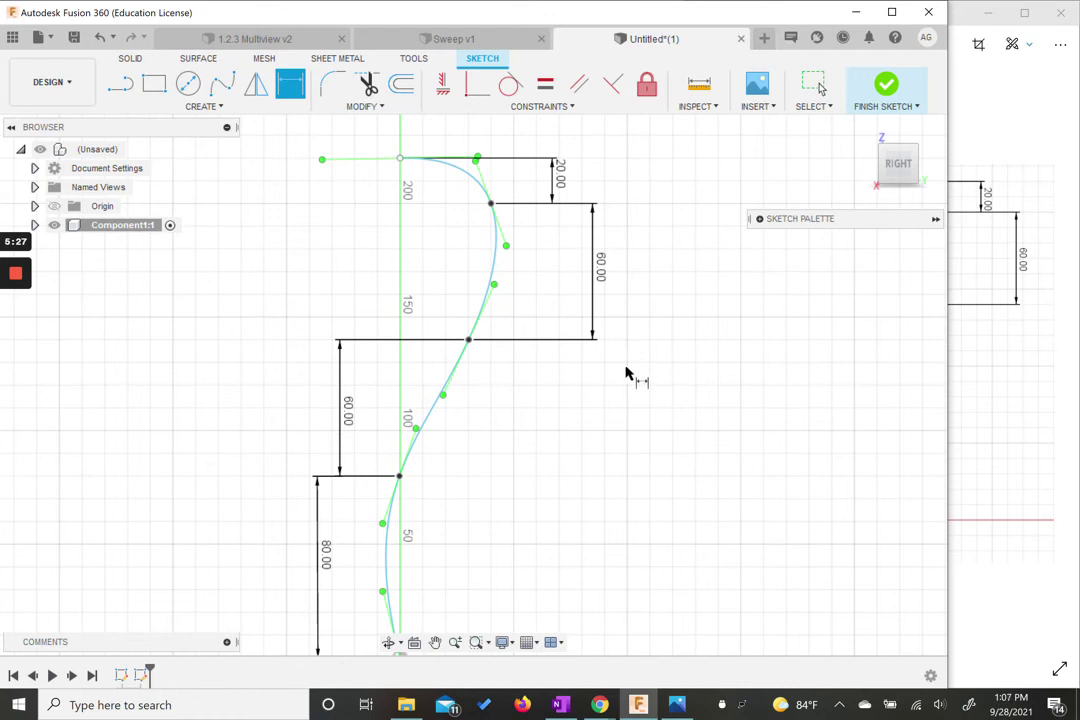
{"action": "scroll", "coordinate": [626, 373], "scroll_direction": "down", "scroll_amount": 2}
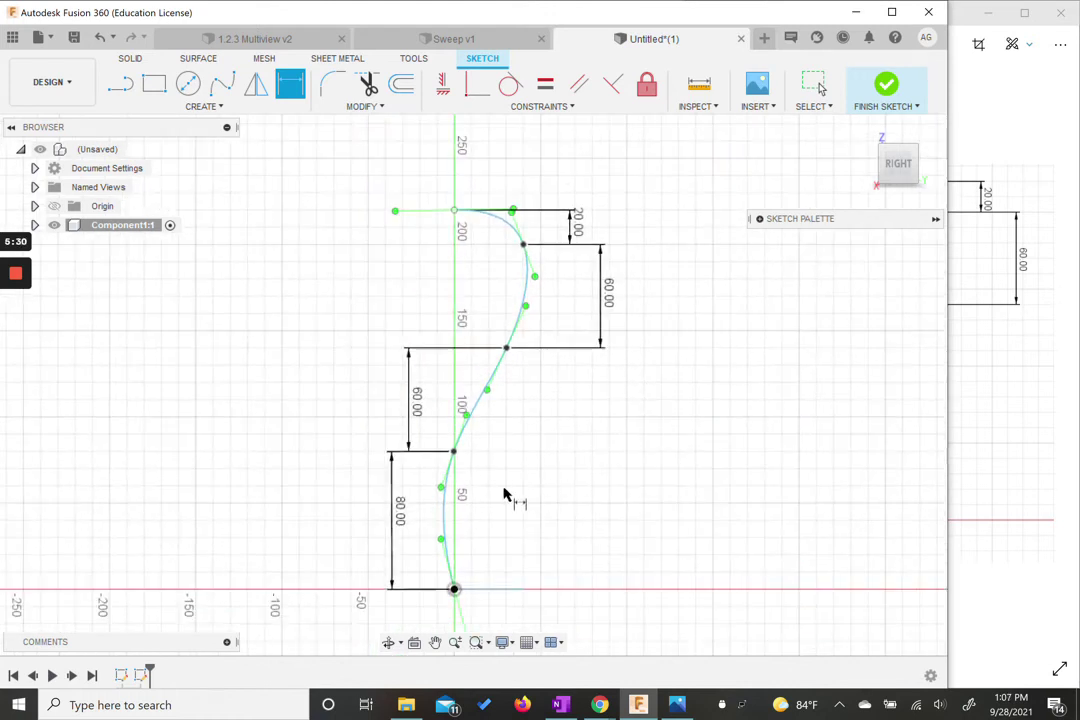
{"action": "key", "text": "Escape"}
{"action": "left_click", "coordinate": [1010, 332]}
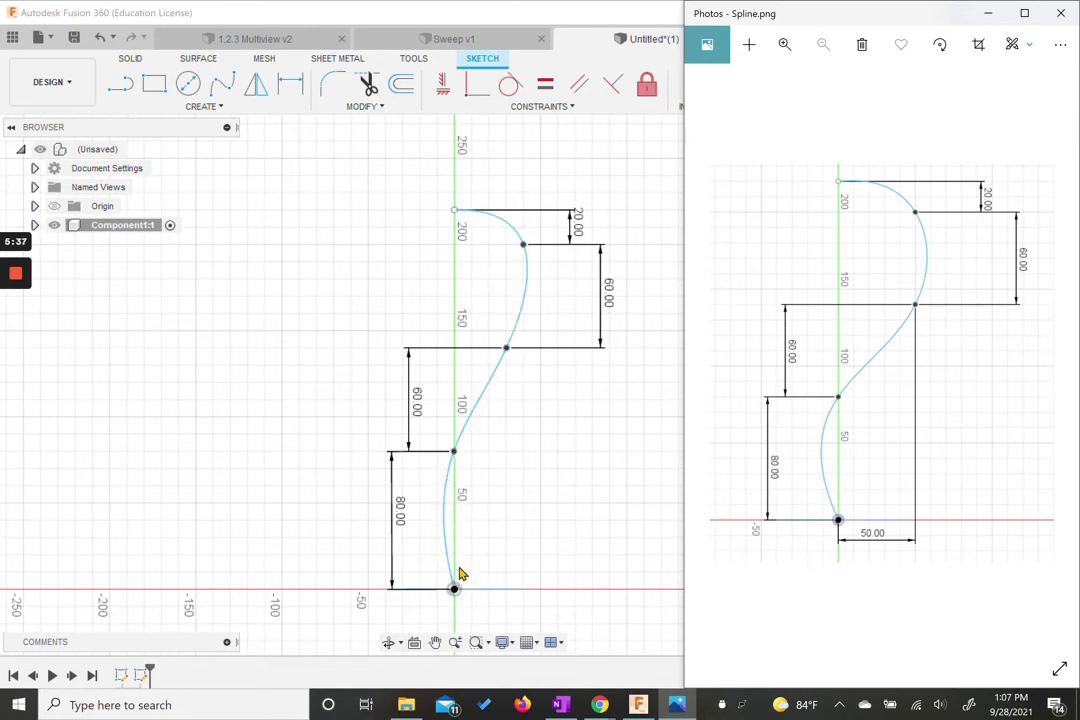
{"action": "mouse_move", "coordinate": [455, 451]}
{"action": "left_mouse_down"}
{"action": "mouse_move", "coordinate": [462, 458]}
{"action": "mouse_move", "coordinate": [456, 451]}
{"action": "left_mouse_up"}
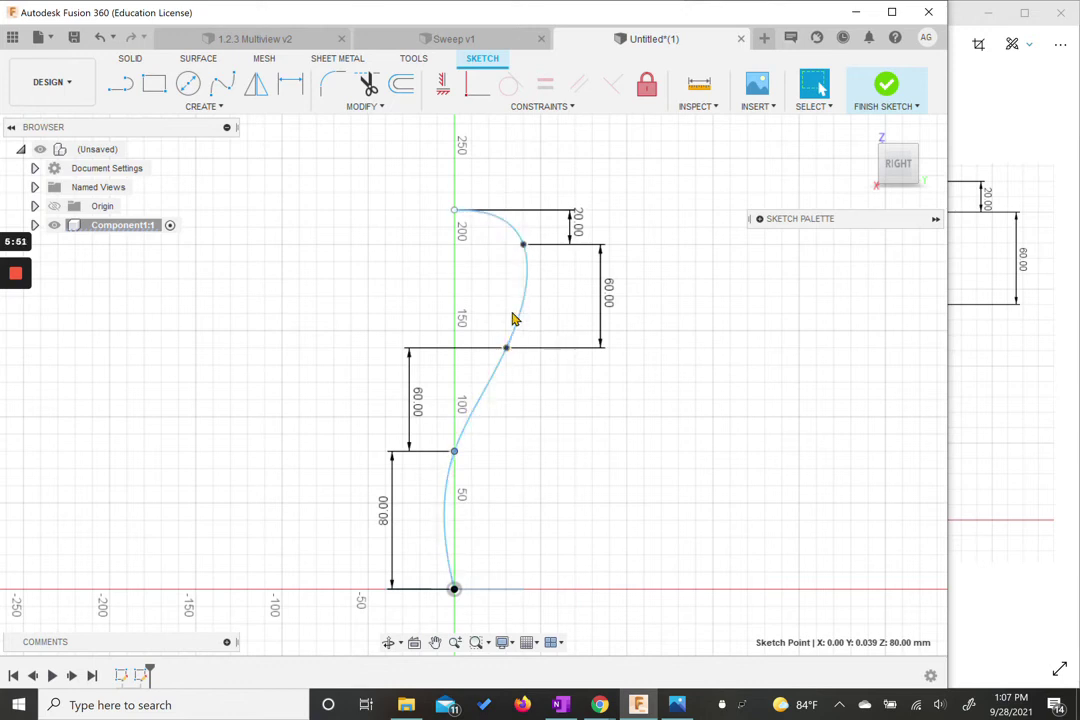
{"action": "left_click", "coordinate": [1050, 349]}
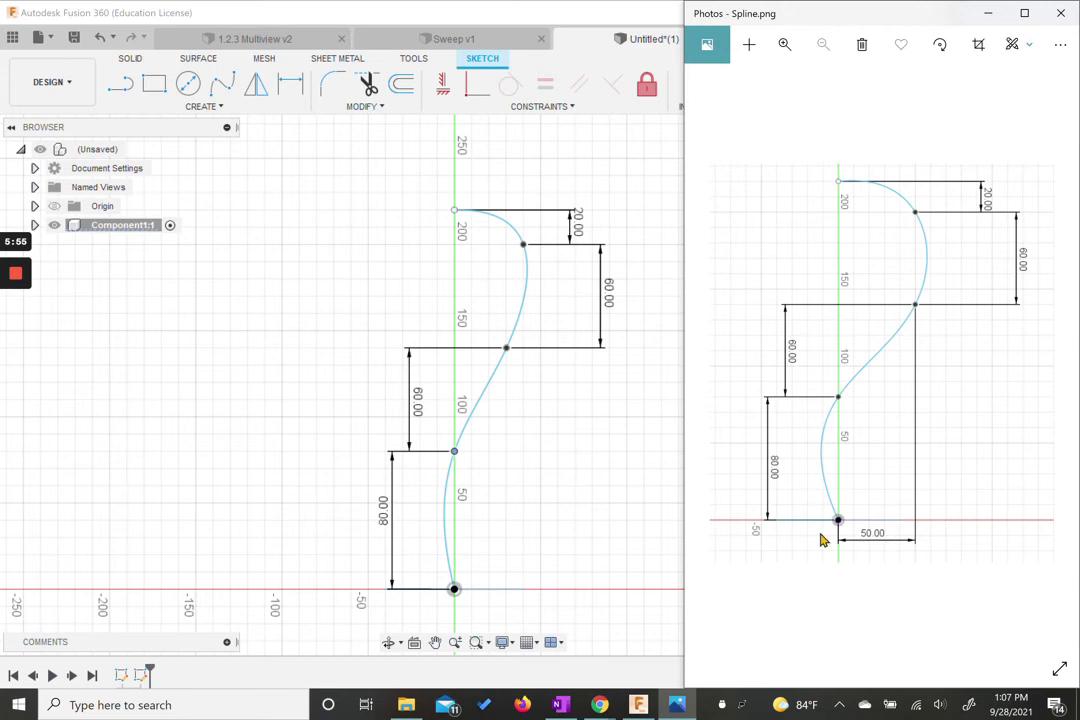
{"action": "left_click", "coordinate": [560, 509]}
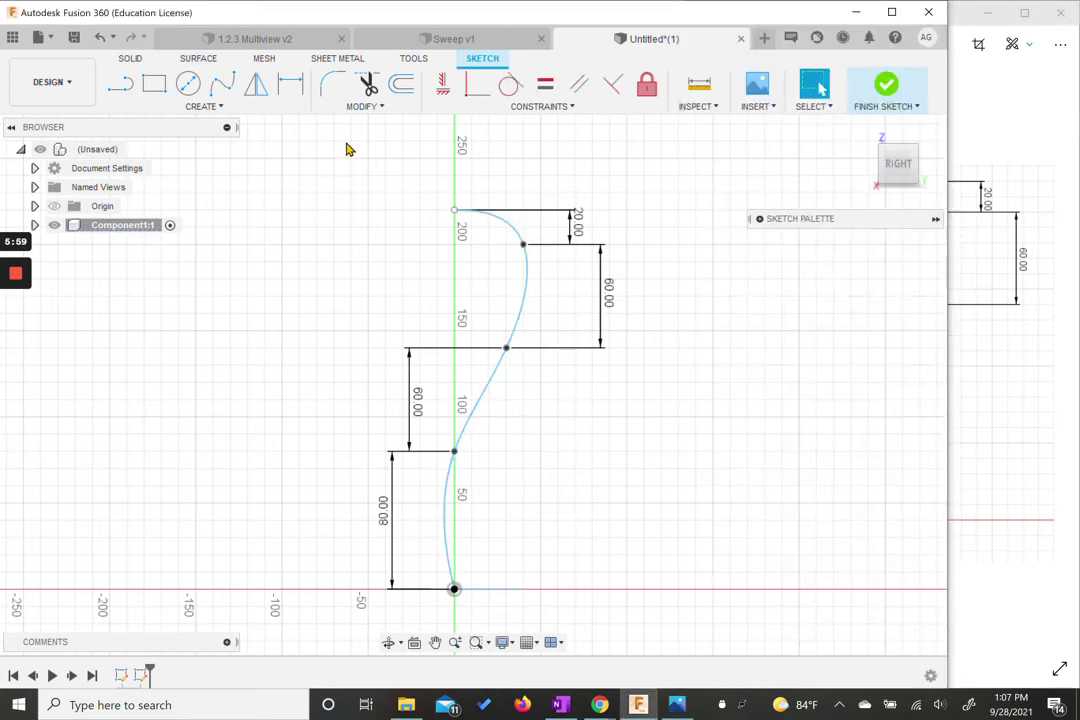
Step: Add a 50 mm horizontal dimension from the spline's bottom point to its middle point
{"action": "left_click", "coordinate": [291, 88]}
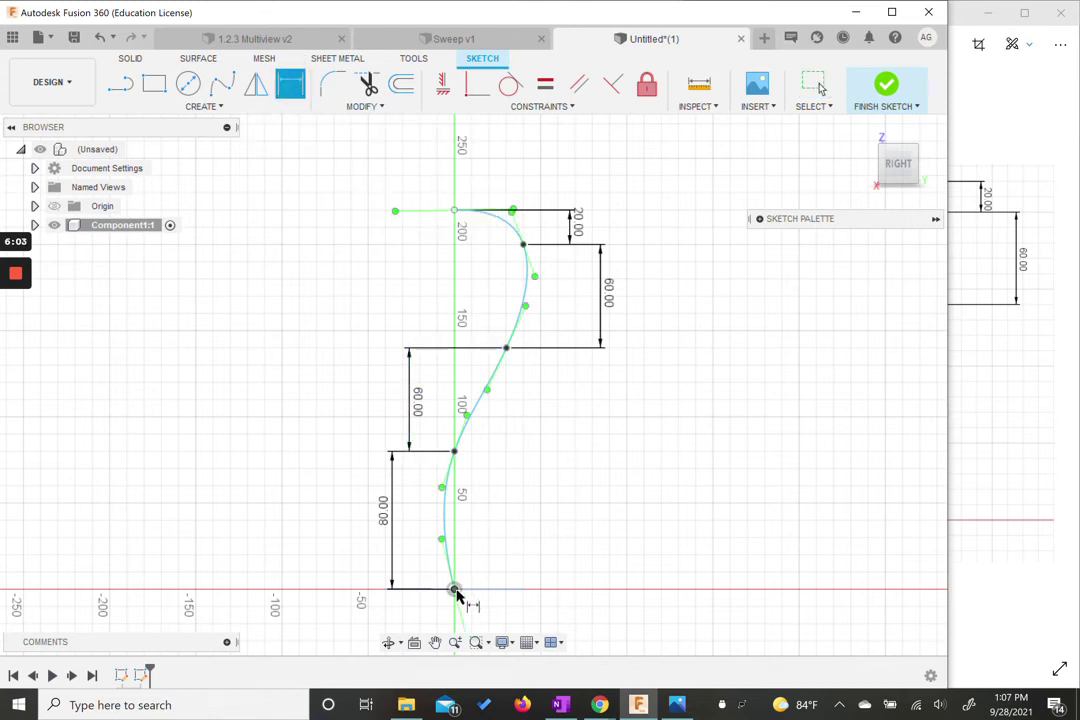
{"action": "left_click", "coordinate": [455, 590]}
{"action": "left_click", "coordinate": [506, 348]}
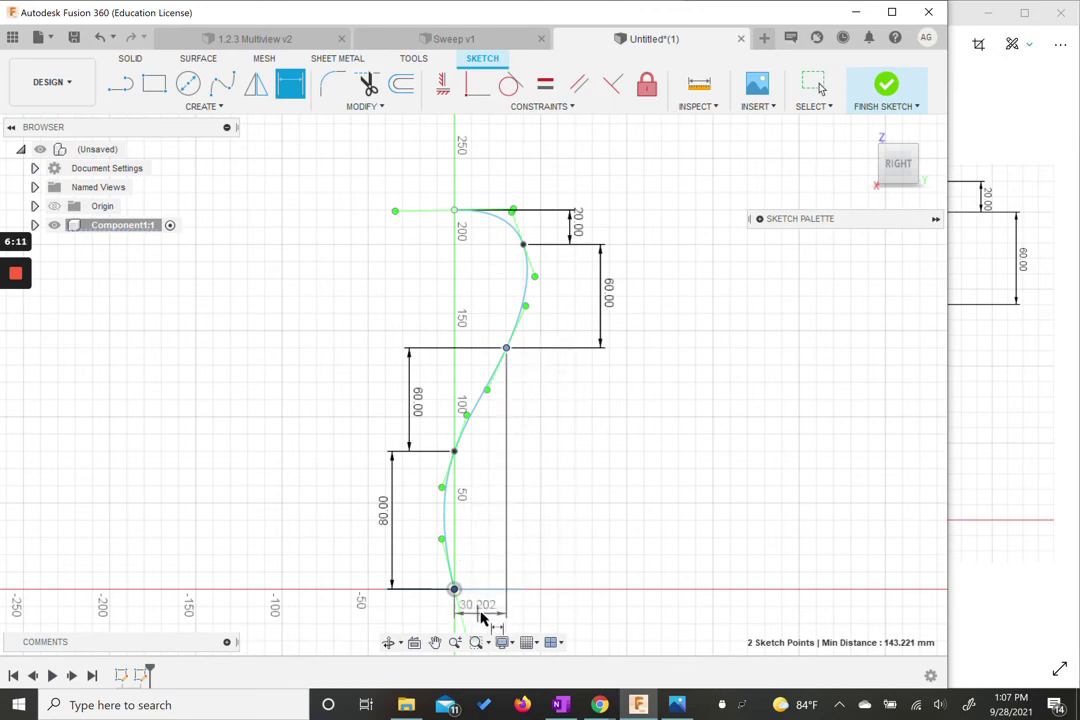
{"action": "left_click", "coordinate": [481, 618]}
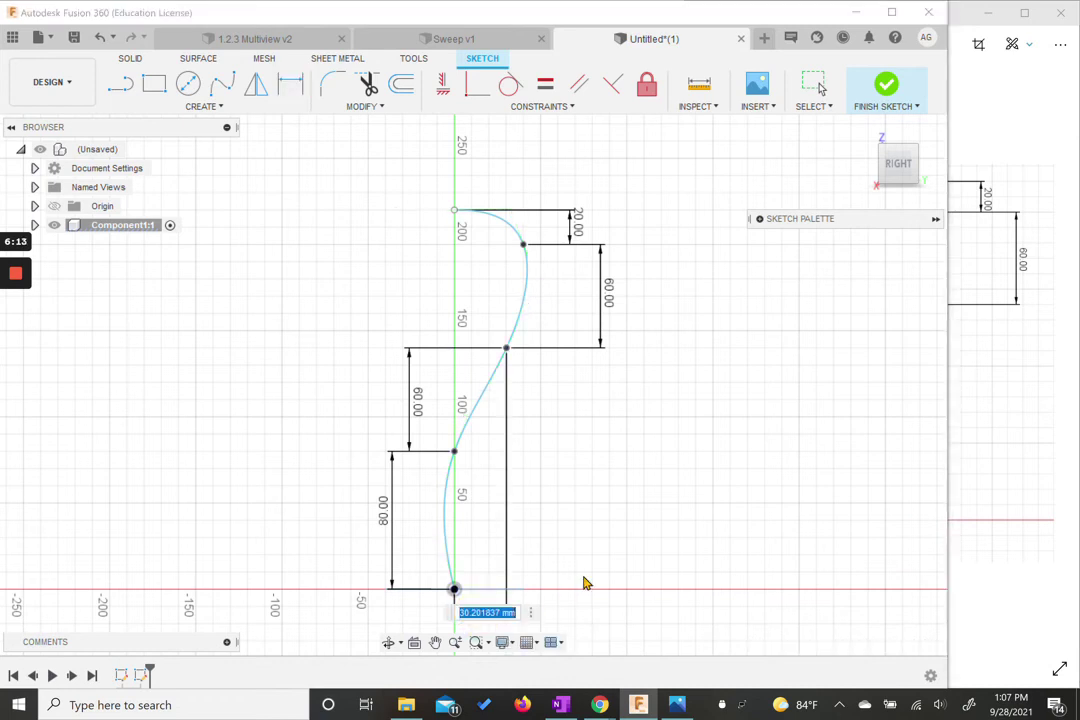
{"action": "type", "text": "50"}
{"action": "key", "text": "Return"}
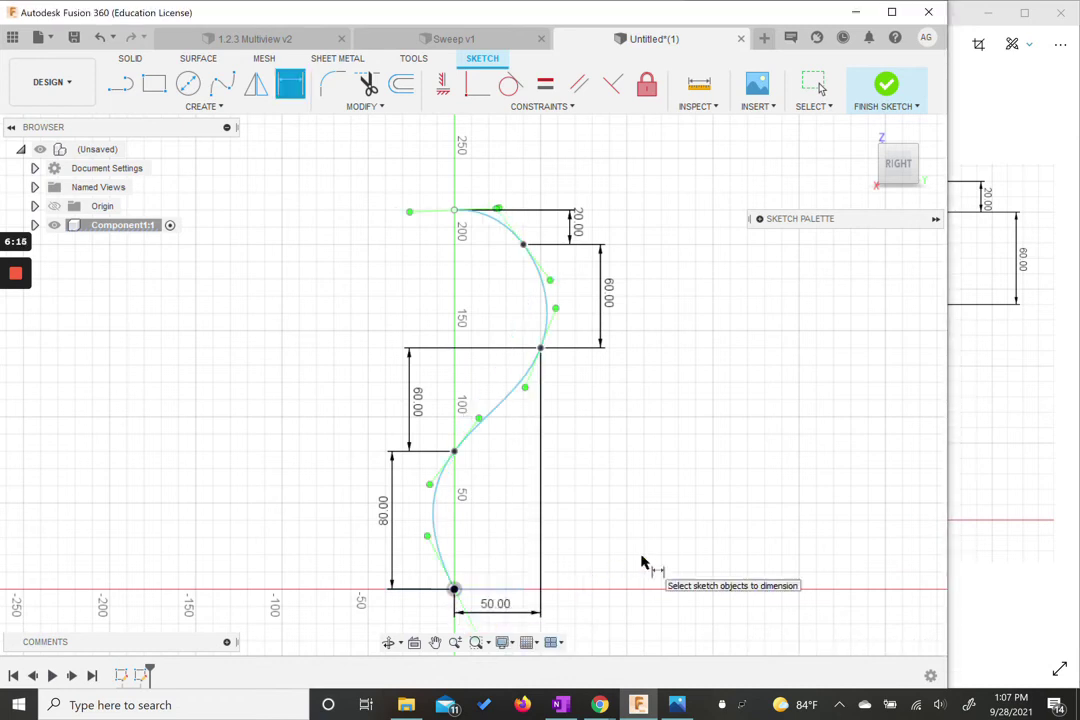
{"action": "key", "text": "Escape"}
{"action": "key", "text": "Escape"}
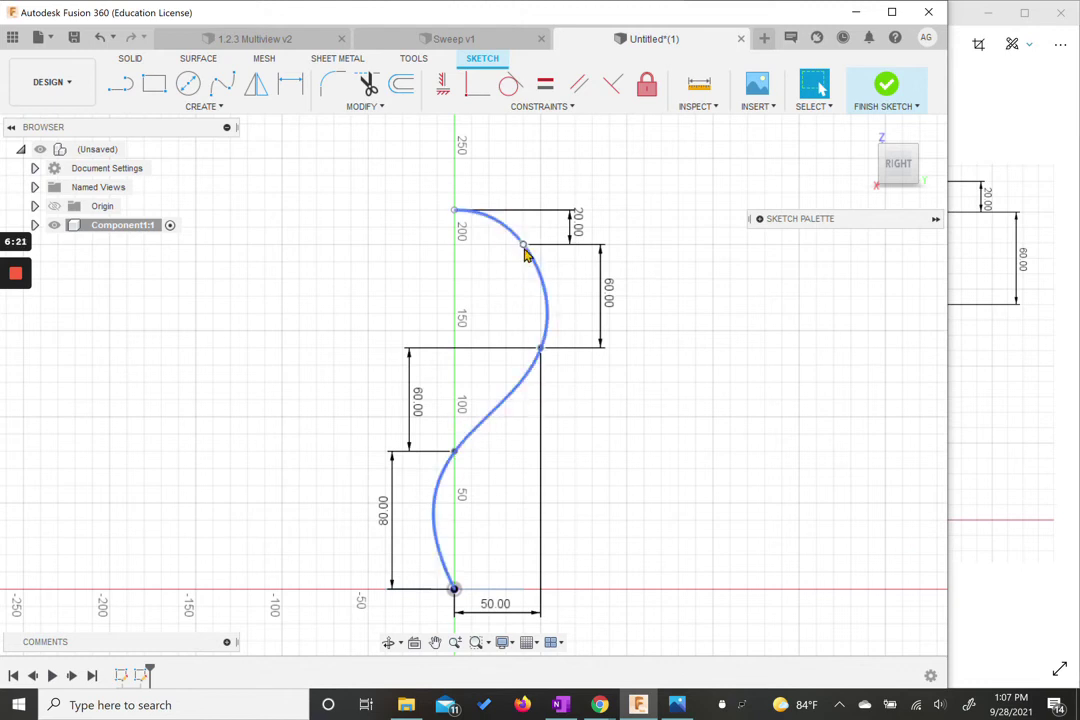
Step: Drag the upper fit point right to widen the top bulge, check the reference, and finish the sketch
{"action": "left_click_drag", "start_coordinate": [524, 251], "coordinate": [540, 250]}
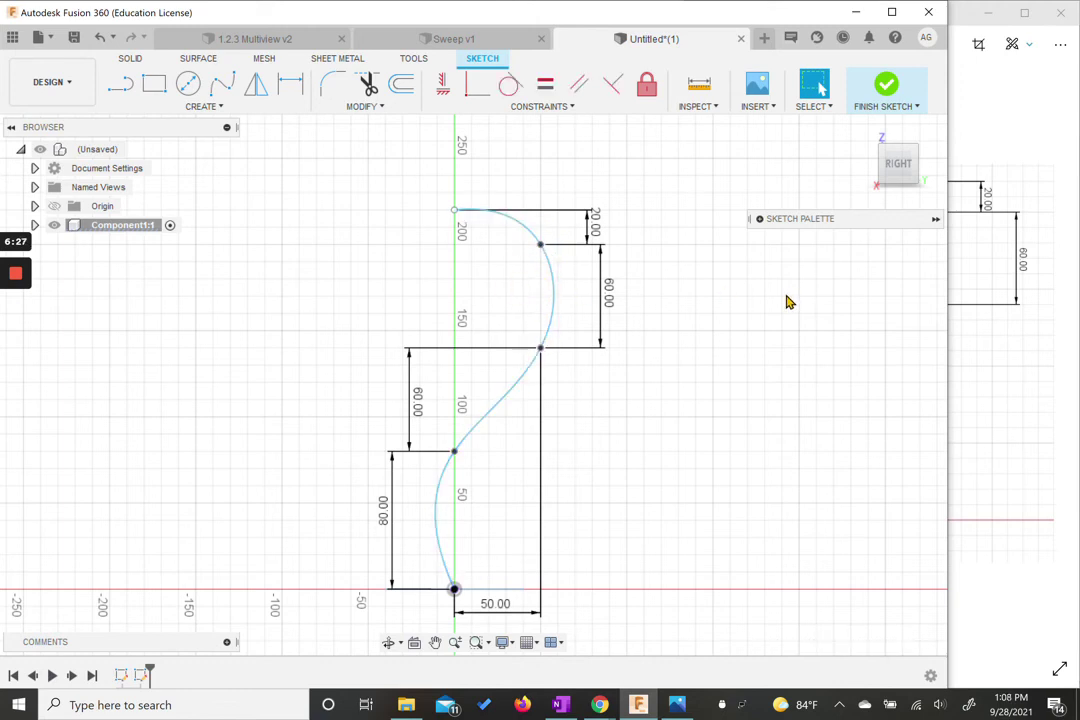
{"action": "left_click", "coordinate": [1024, 345]}
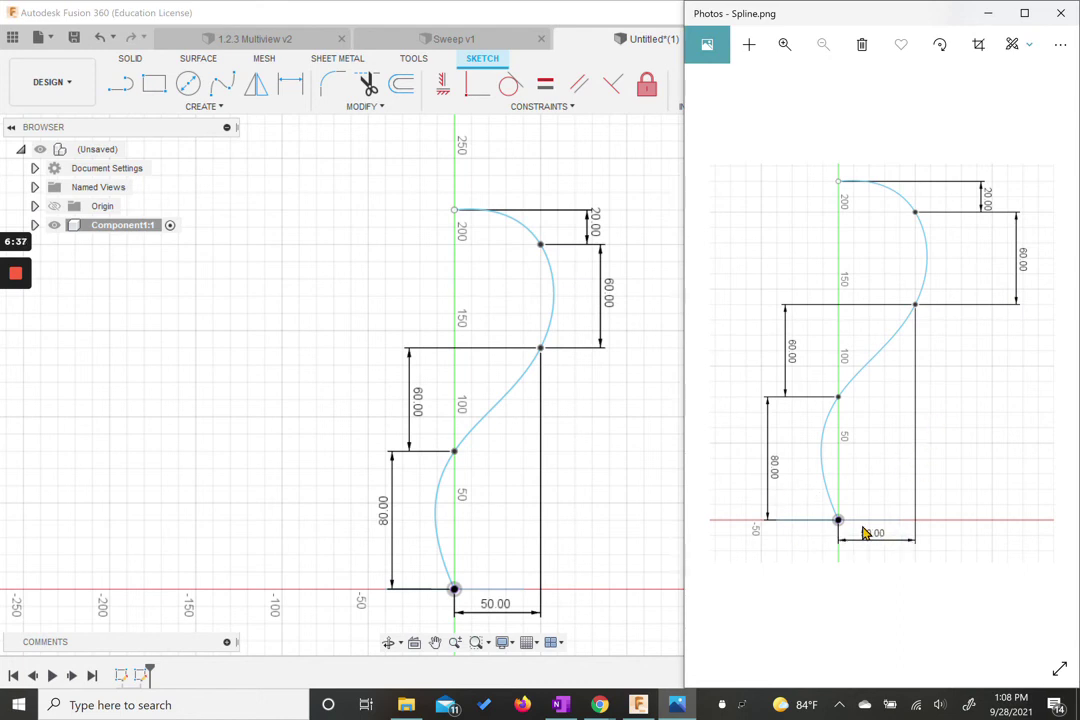
{"action": "left_click", "coordinate": [651, 417]}
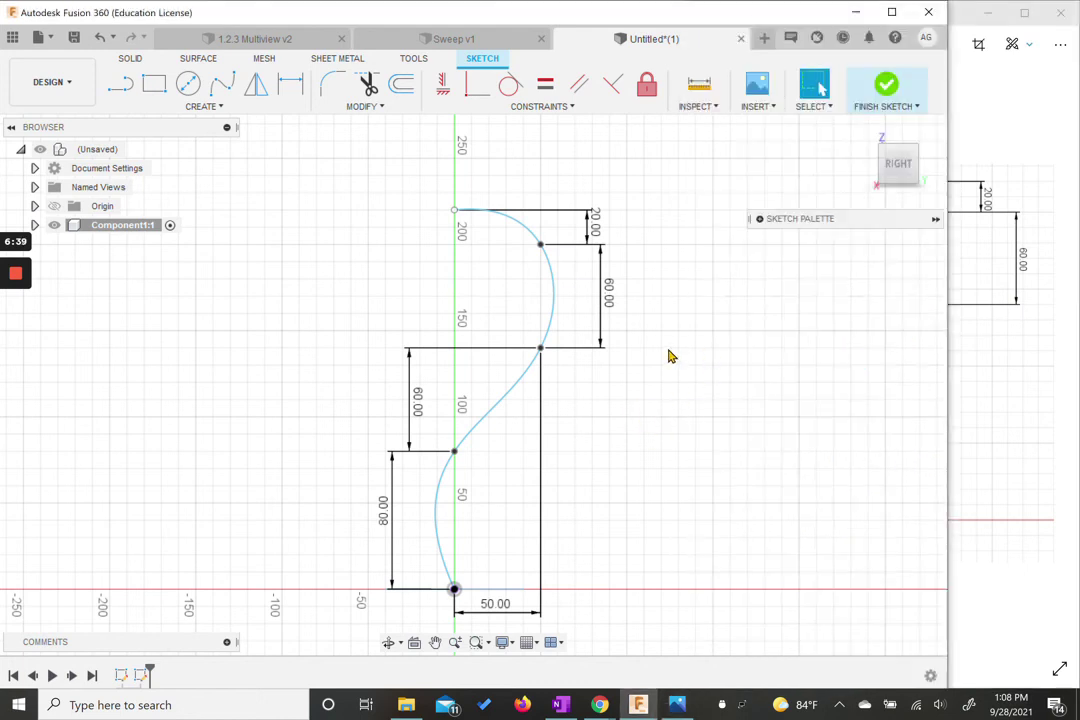
{"action": "left_click", "coordinate": [889, 88]}
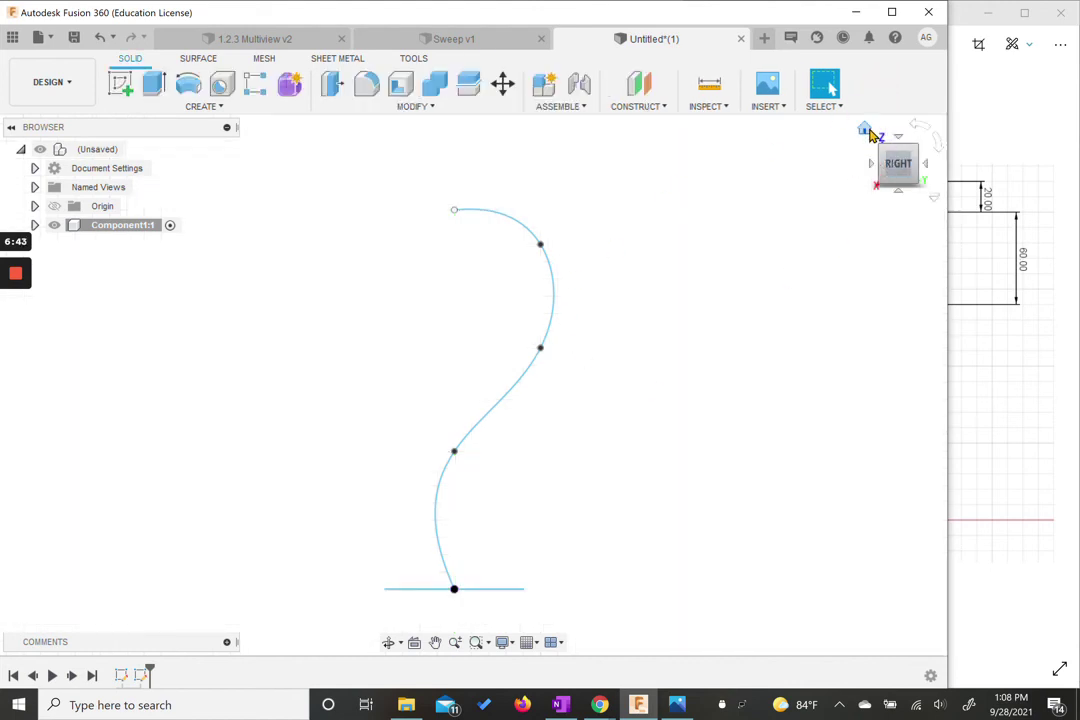
Step: Return to the Home three-quarter view and open the SOLID > CREATE feature list
{"action": "left_click", "coordinate": [865, 131]}
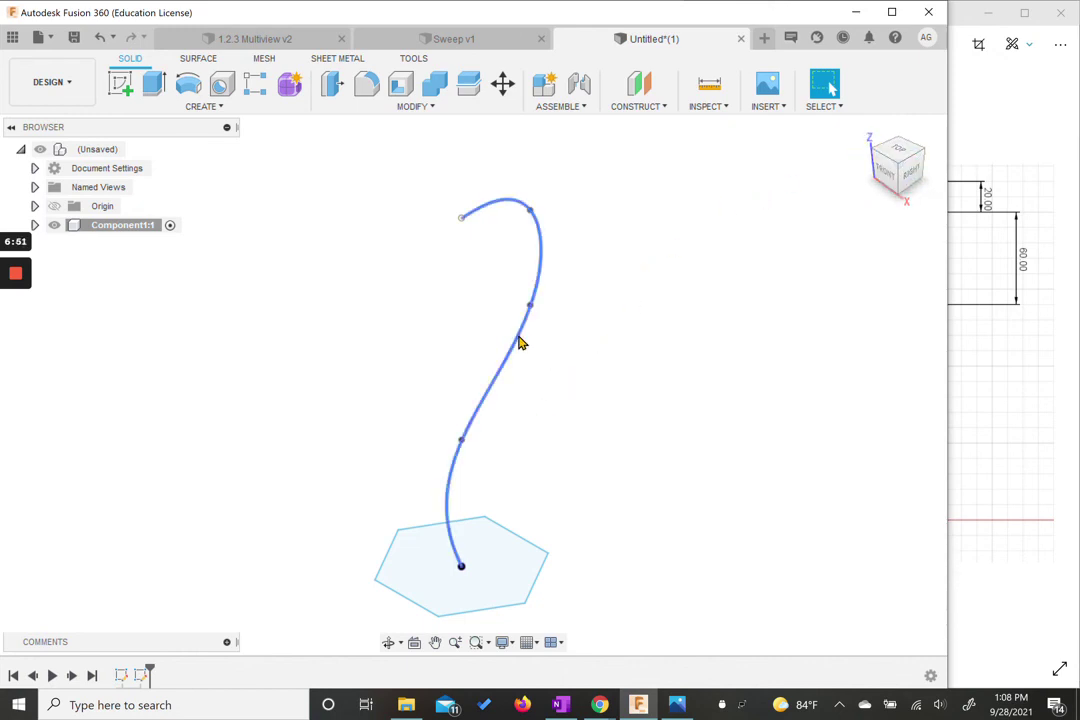
{"action": "left_click", "coordinate": [200, 110]}
{"action": "left_click", "coordinate": [200, 108]}
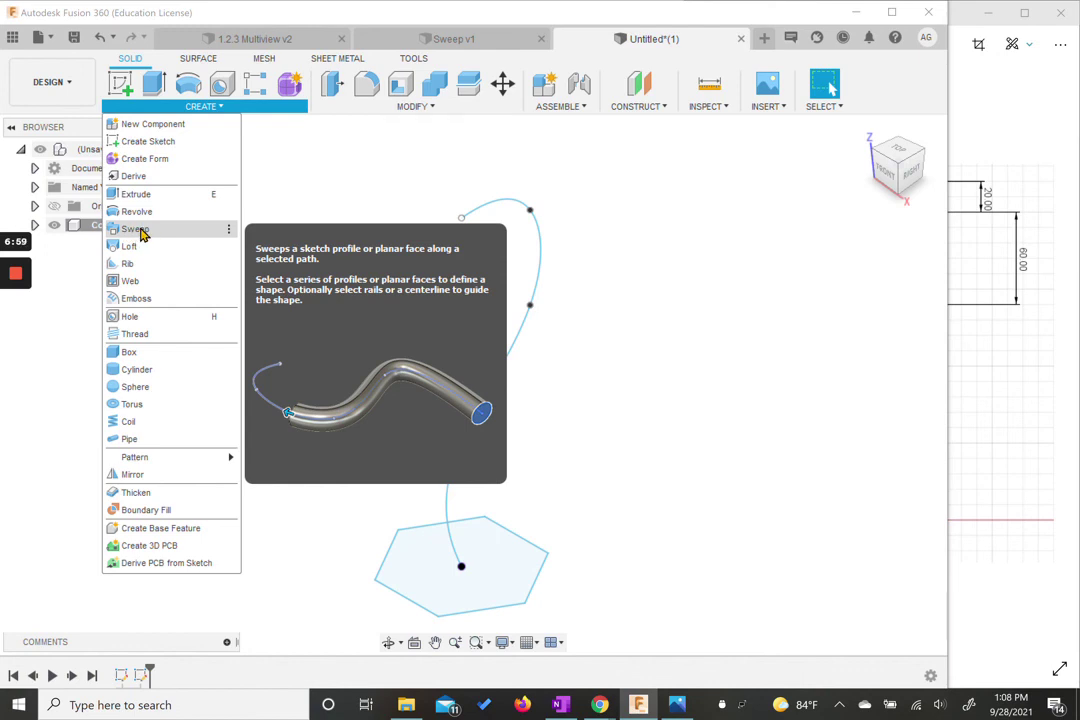
Step: Sweep the hexagon profile along the S-spline path as a new solid body
{"action": "left_click", "coordinate": [136, 229]}
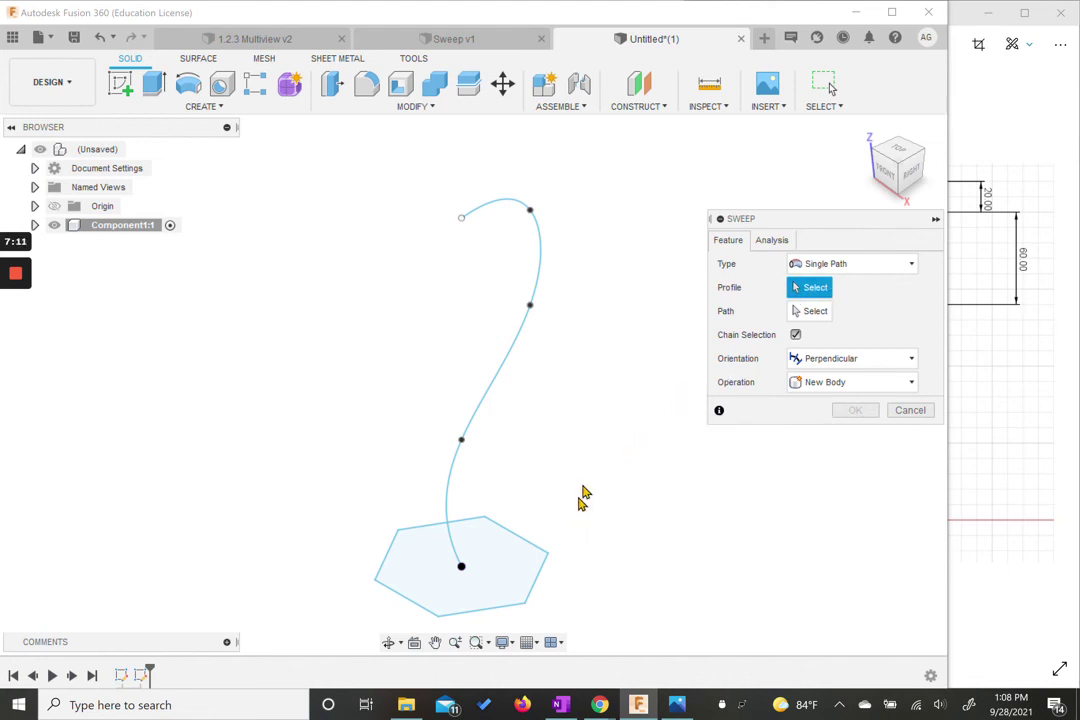
{"action": "left_click", "coordinate": [502, 570]}
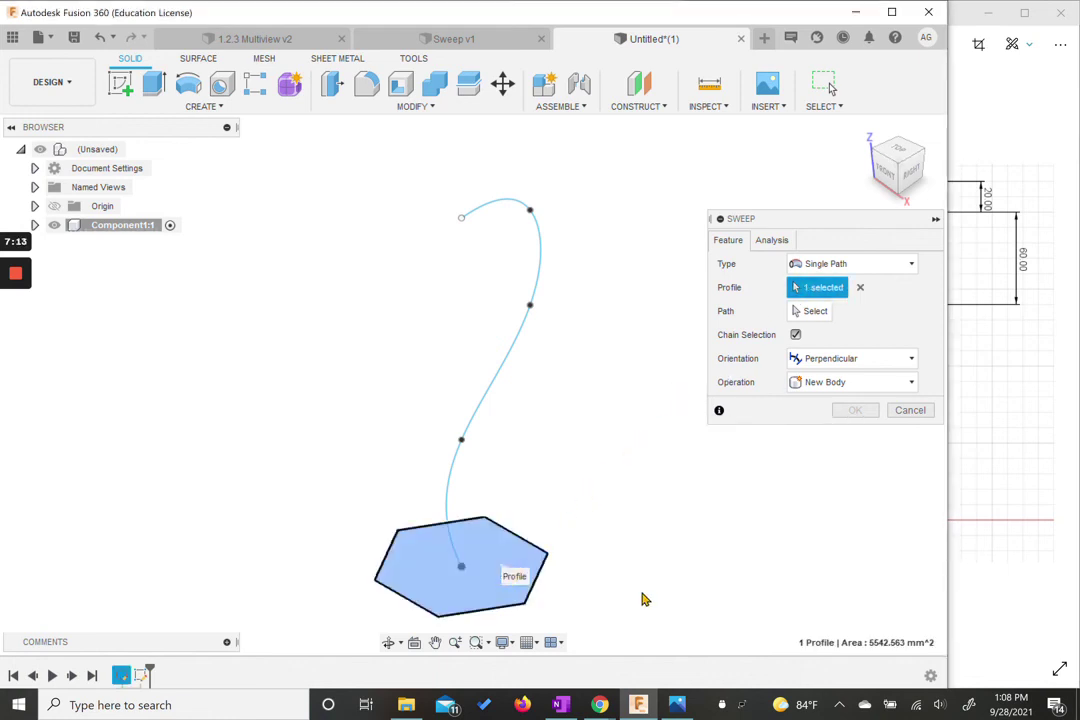
{"action": "left_click", "coordinate": [531, 549]}
{"action": "left_click", "coordinate": [812, 312]}
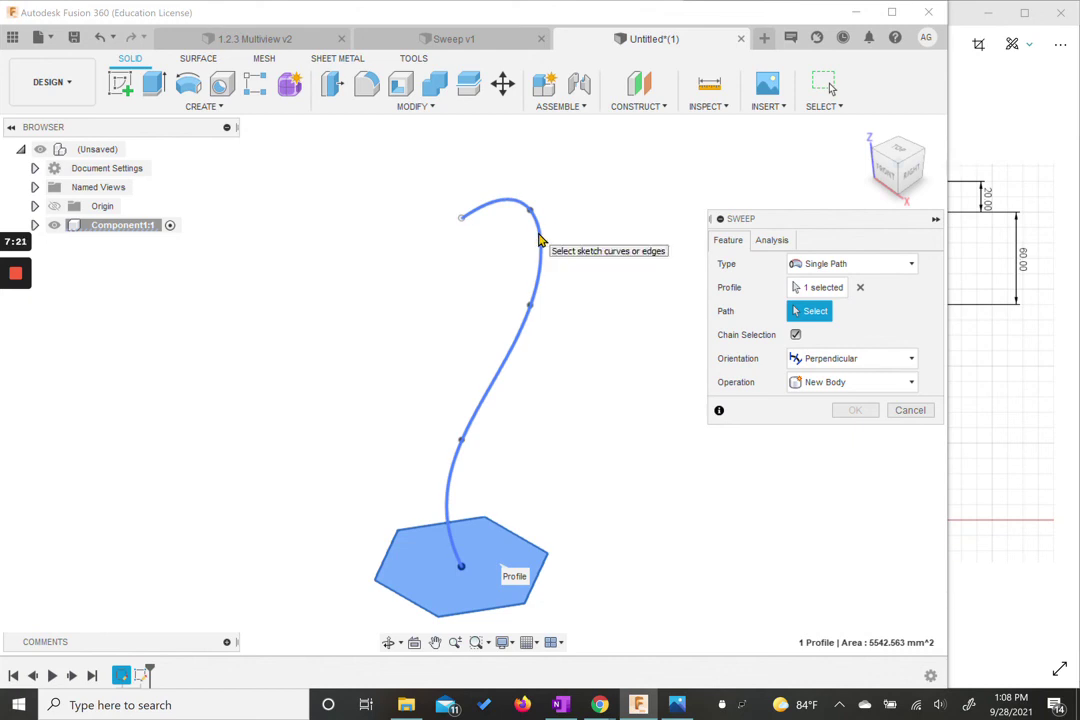
{"action": "left_click", "coordinate": [538, 240]}
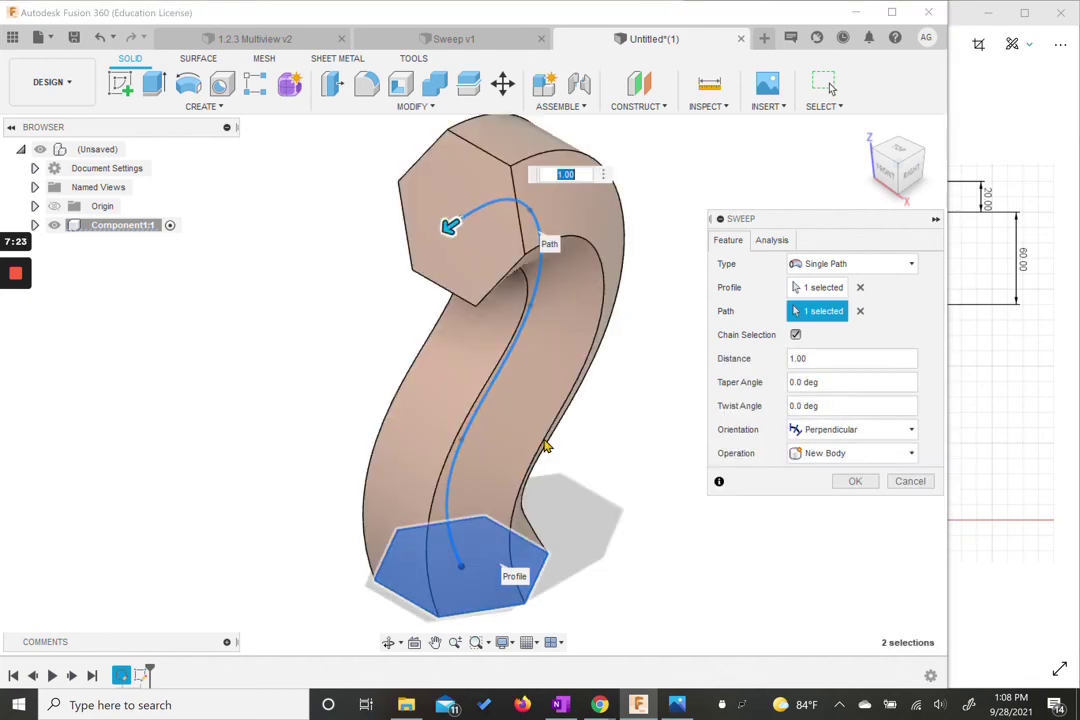
{"action": "scroll", "coordinate": [546, 447], "scroll_direction": "up", "scroll_amount": 2}
{"action": "scroll", "coordinate": [547, 441], "scroll_direction": "down", "scroll_amount": 4}
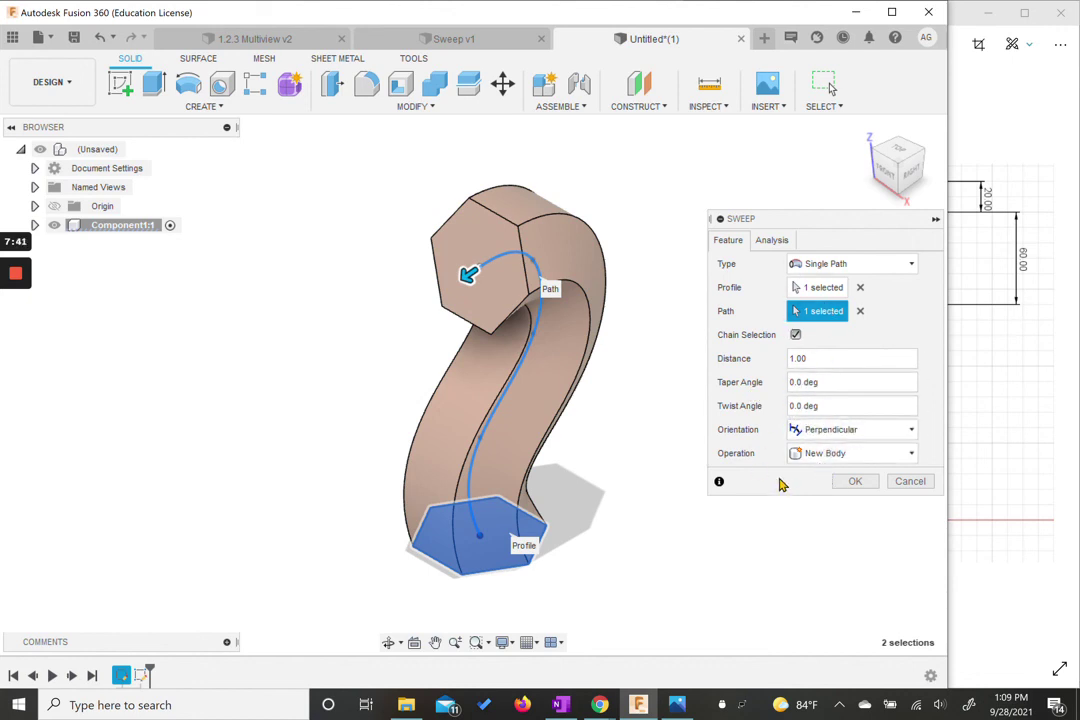
{"action": "left_click", "coordinate": [855, 483]}
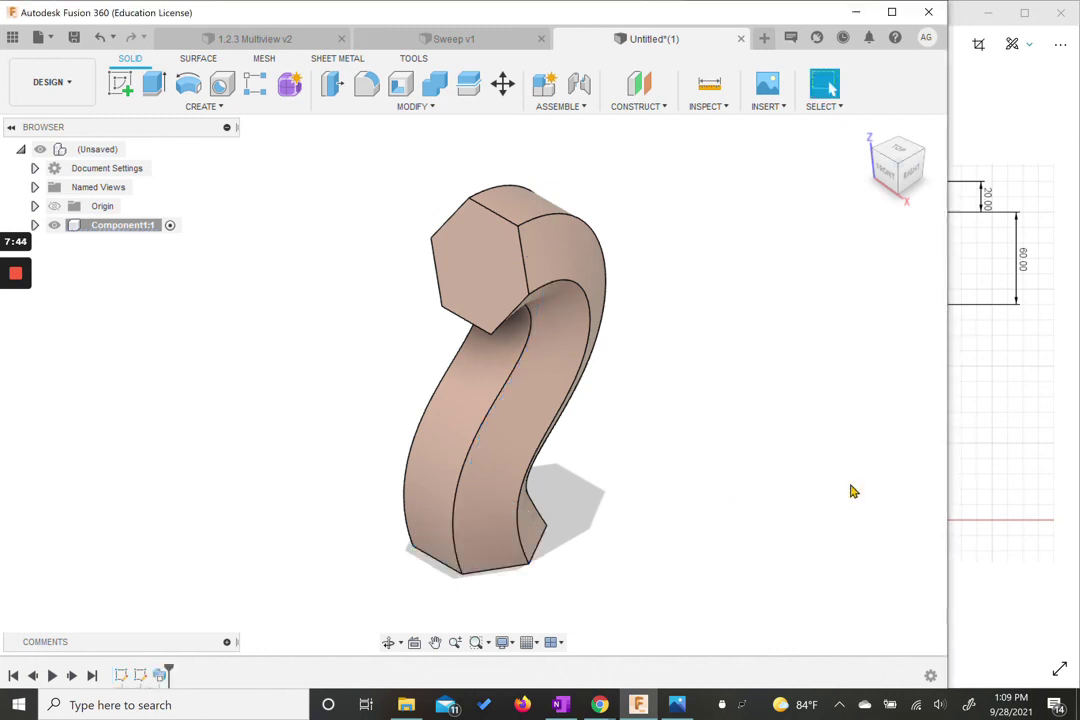